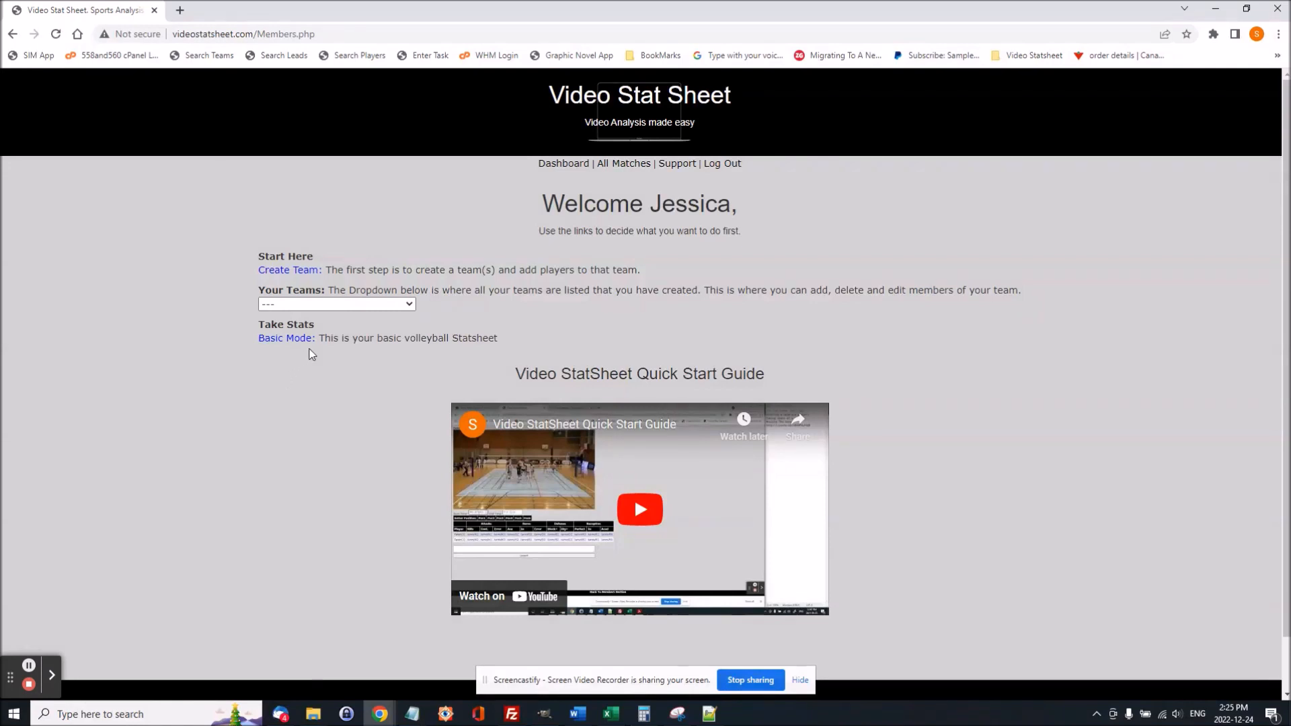
Look over the Your Teams list without choosing a team, then go to Create Team
left_click(411, 304)
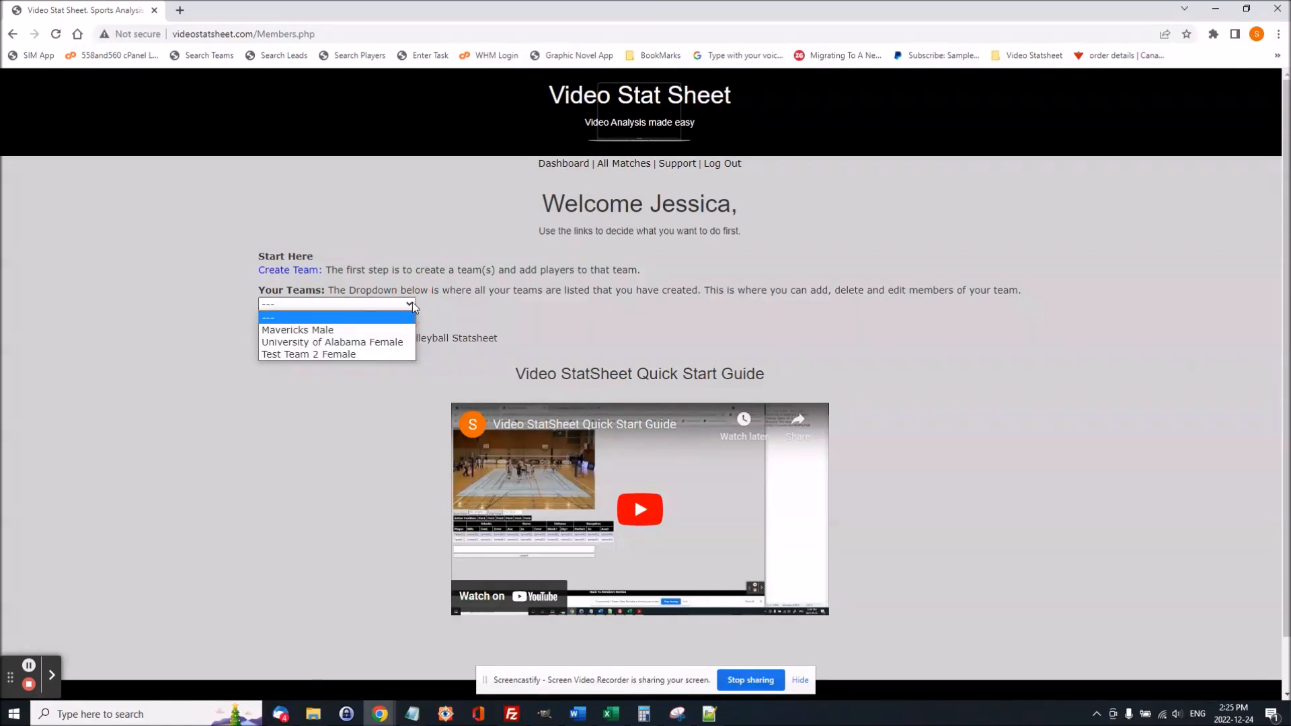
left_click(411, 304)
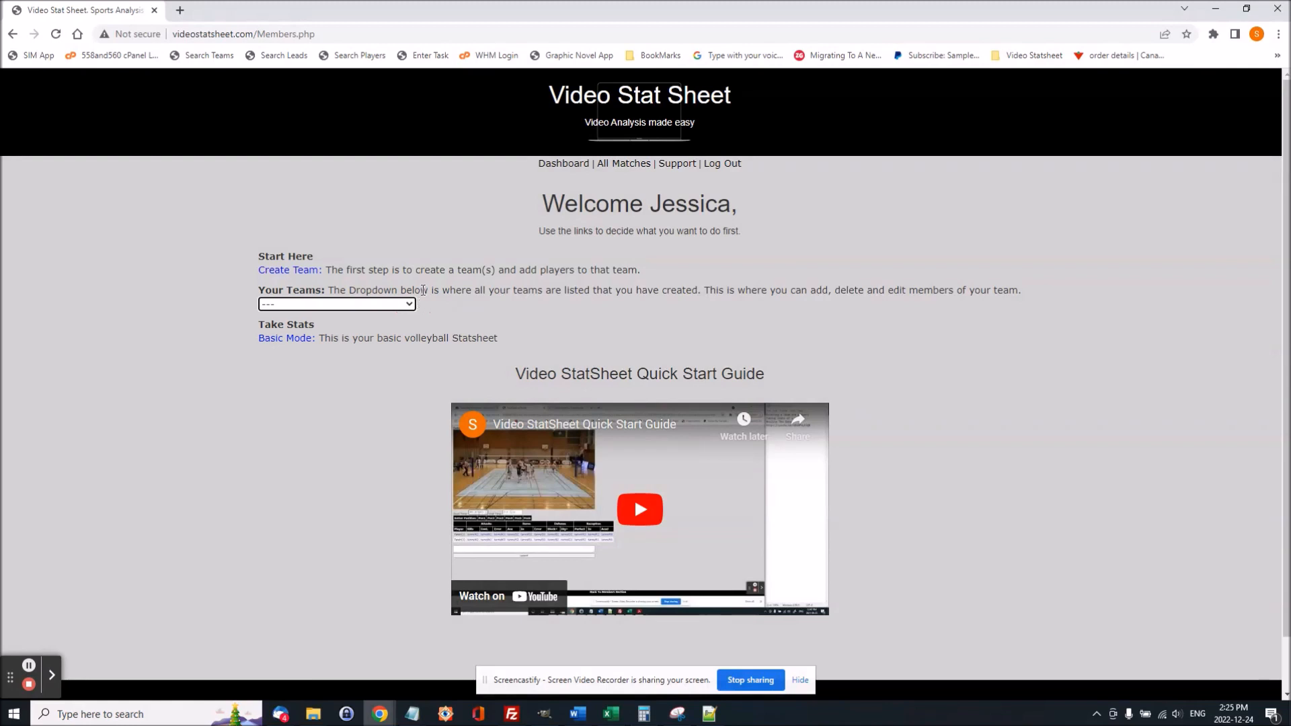
left_click(300, 271)
Create the team 'Test Team 3' with country Canada and gender Male
left_click(422, 282)
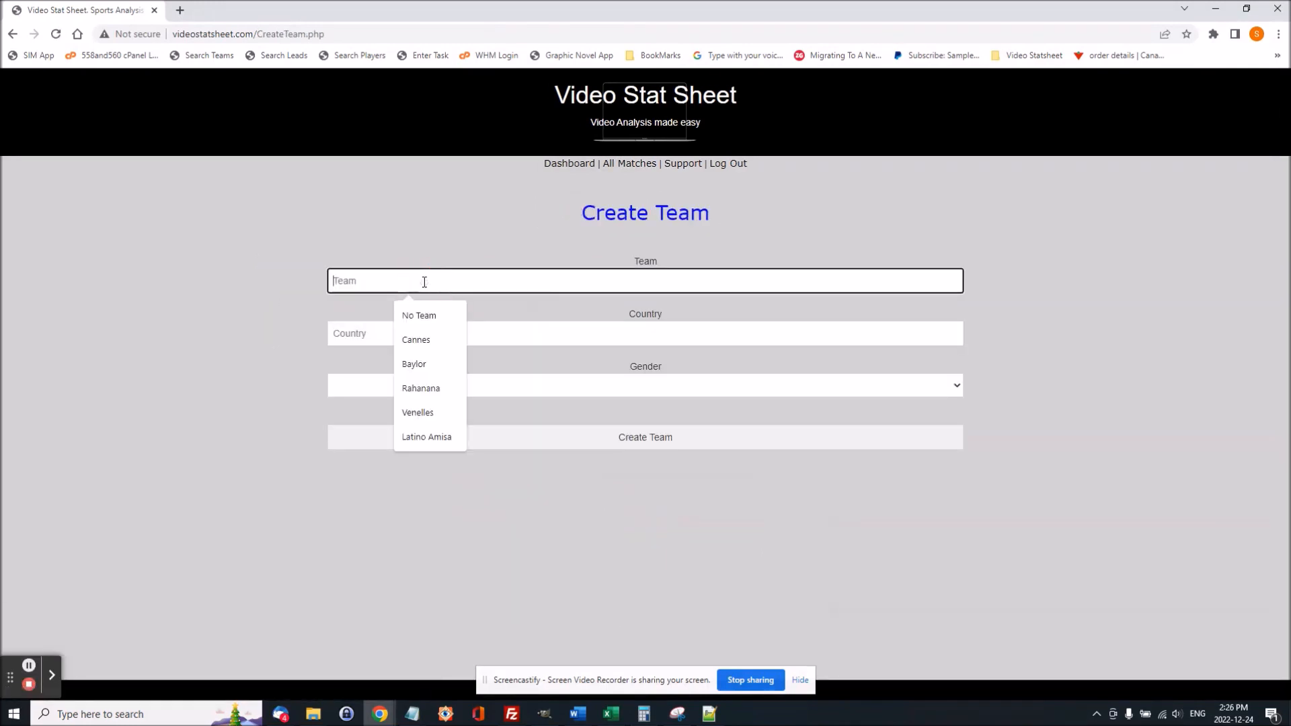
type("Test Team 3")
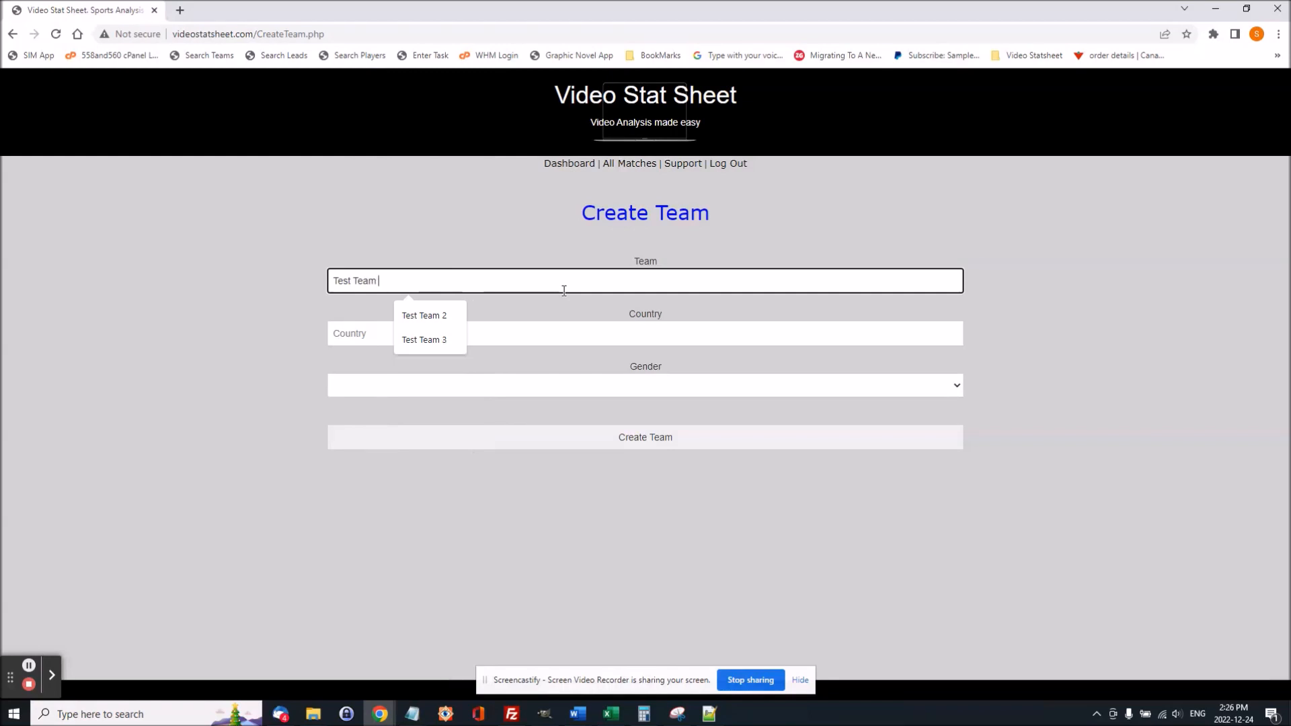
left_click(548, 332)
left_click(418, 416)
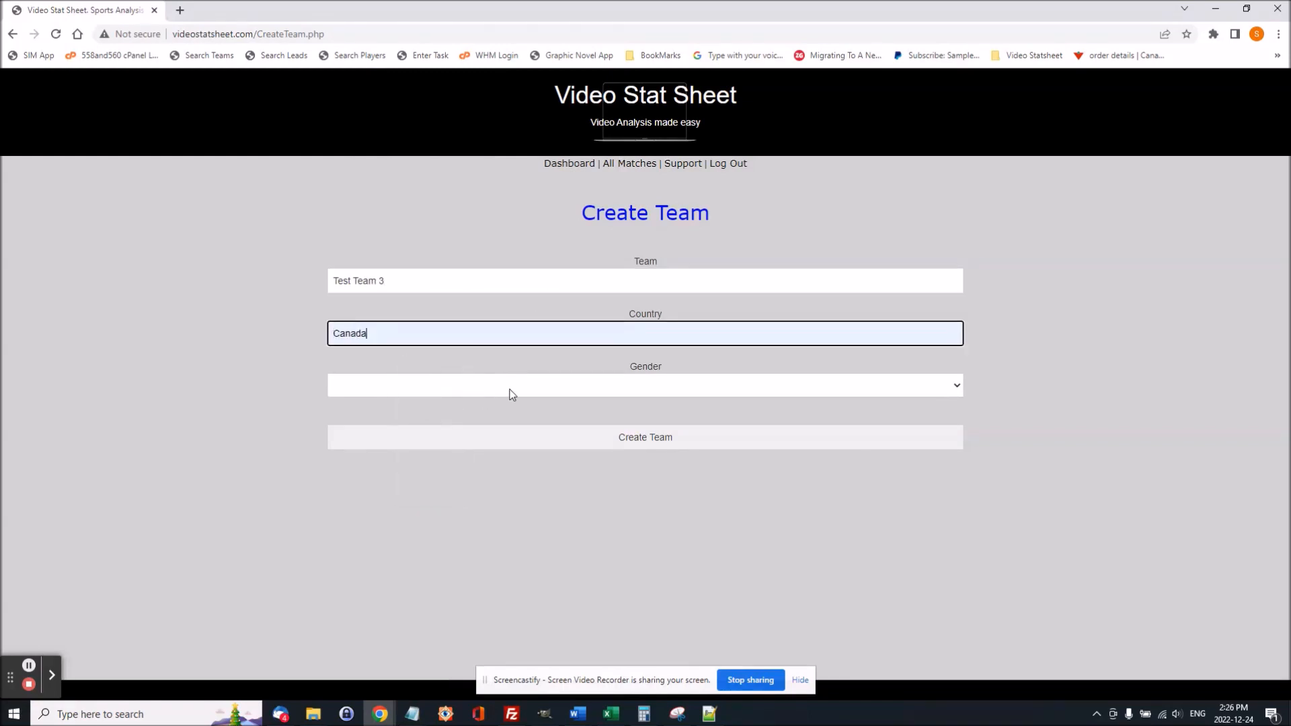
left_click(509, 389)
left_click(388, 428)
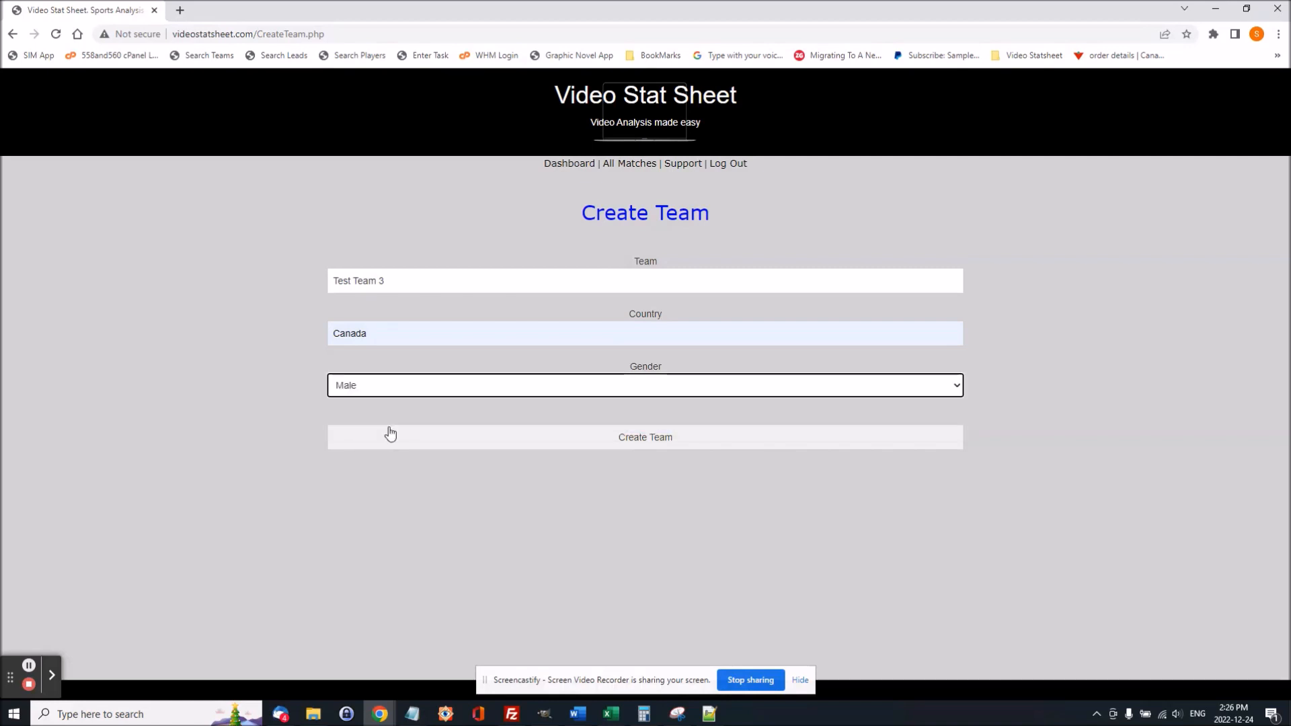
left_click(609, 443)
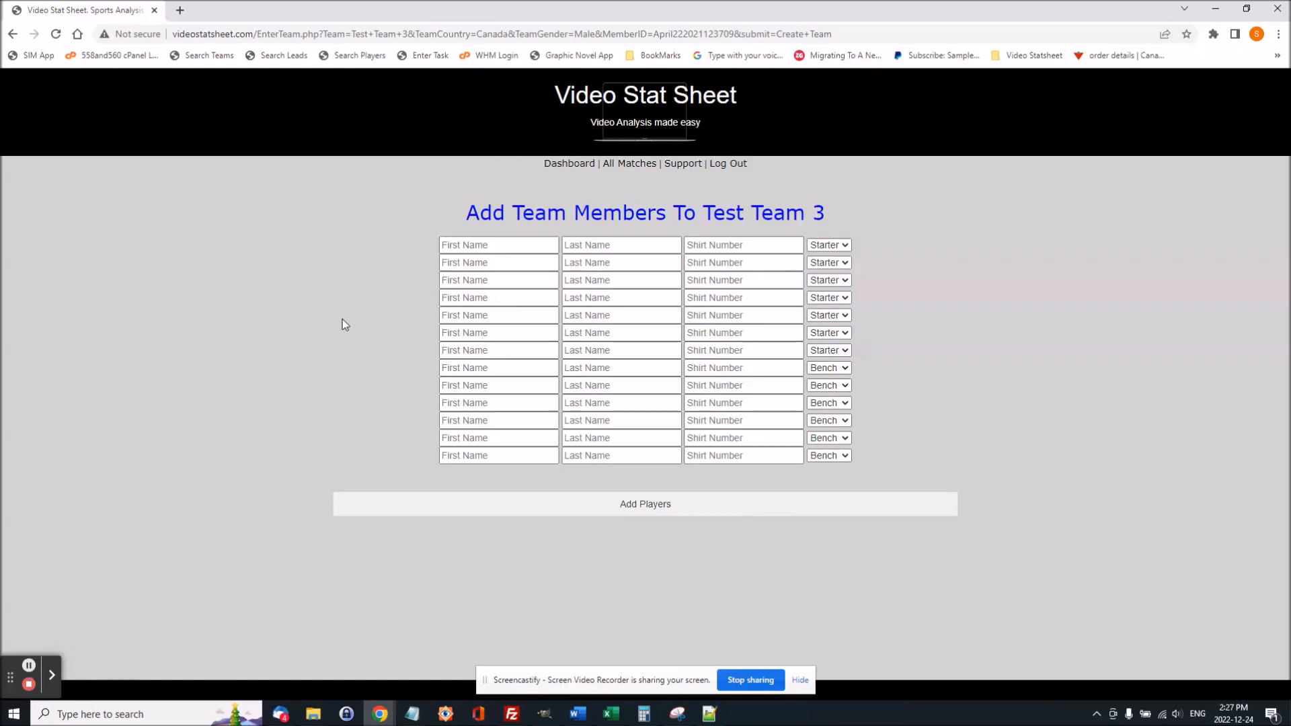
Review the Mavericks Male roster's players and shirt numbers, then return to the dashboard
left_click(584, 170)
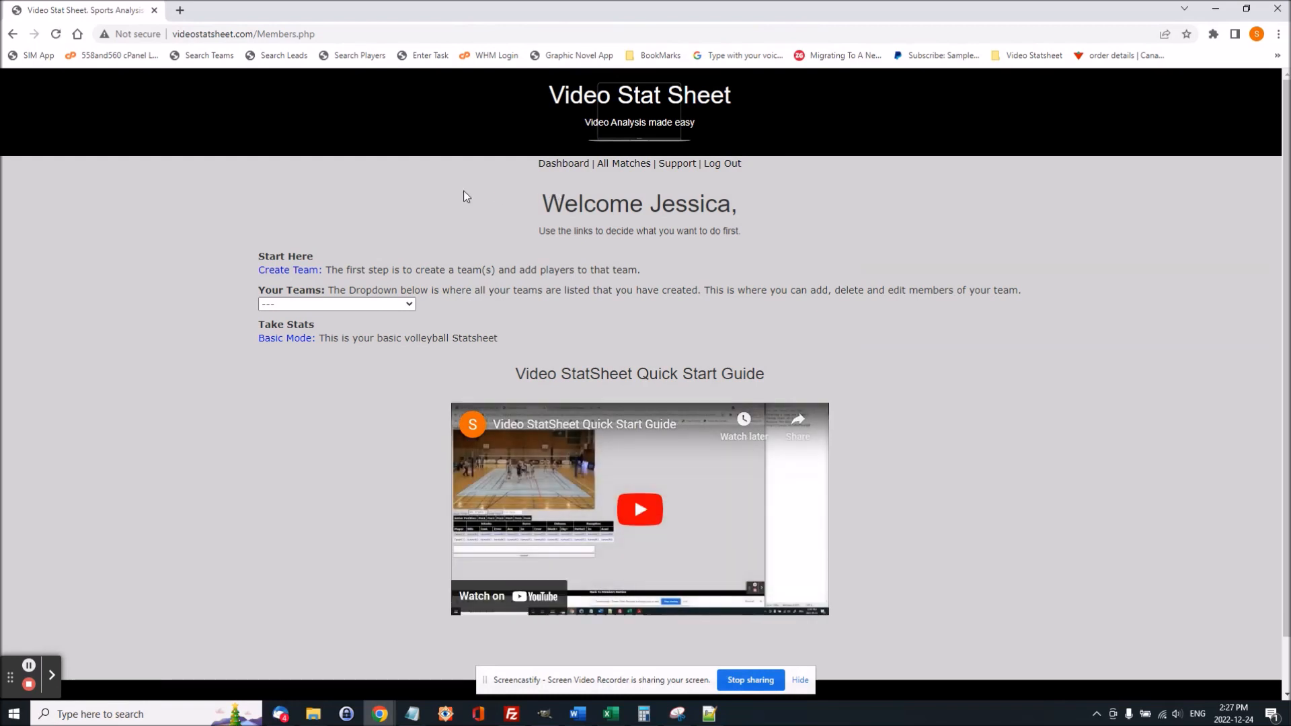
left_click(409, 304)
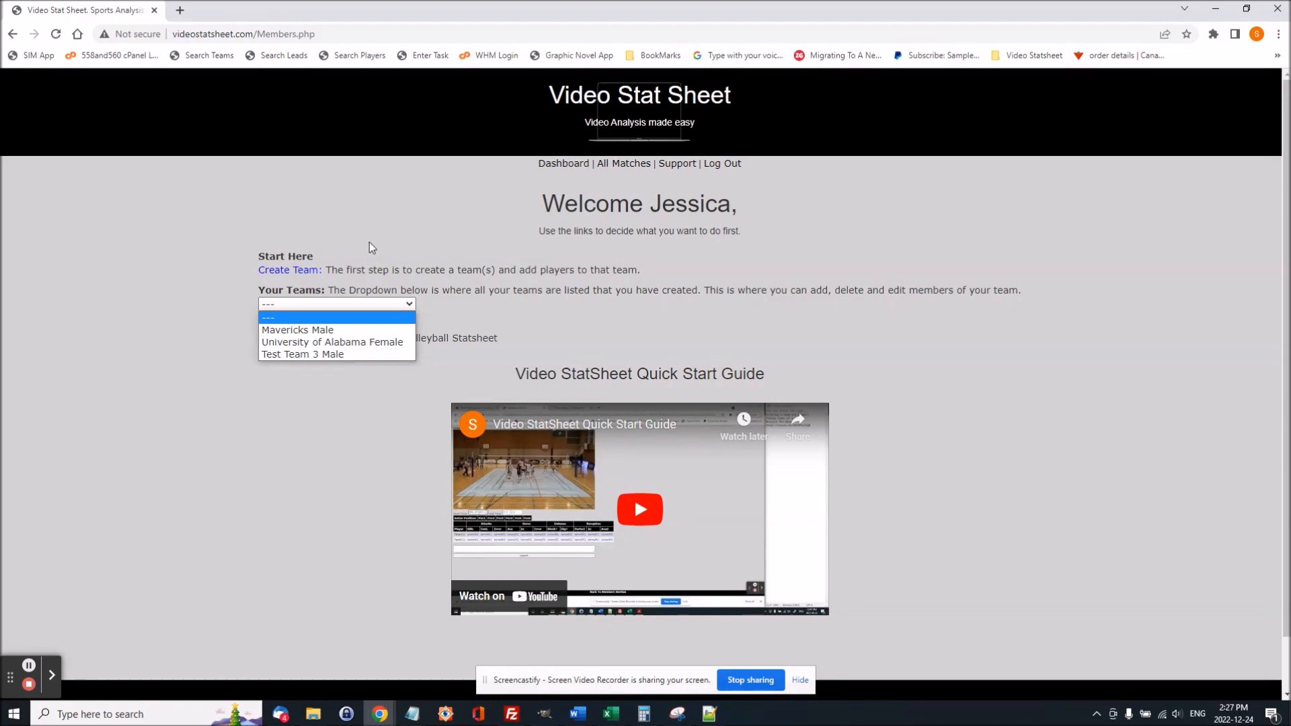
left_click(304, 330)
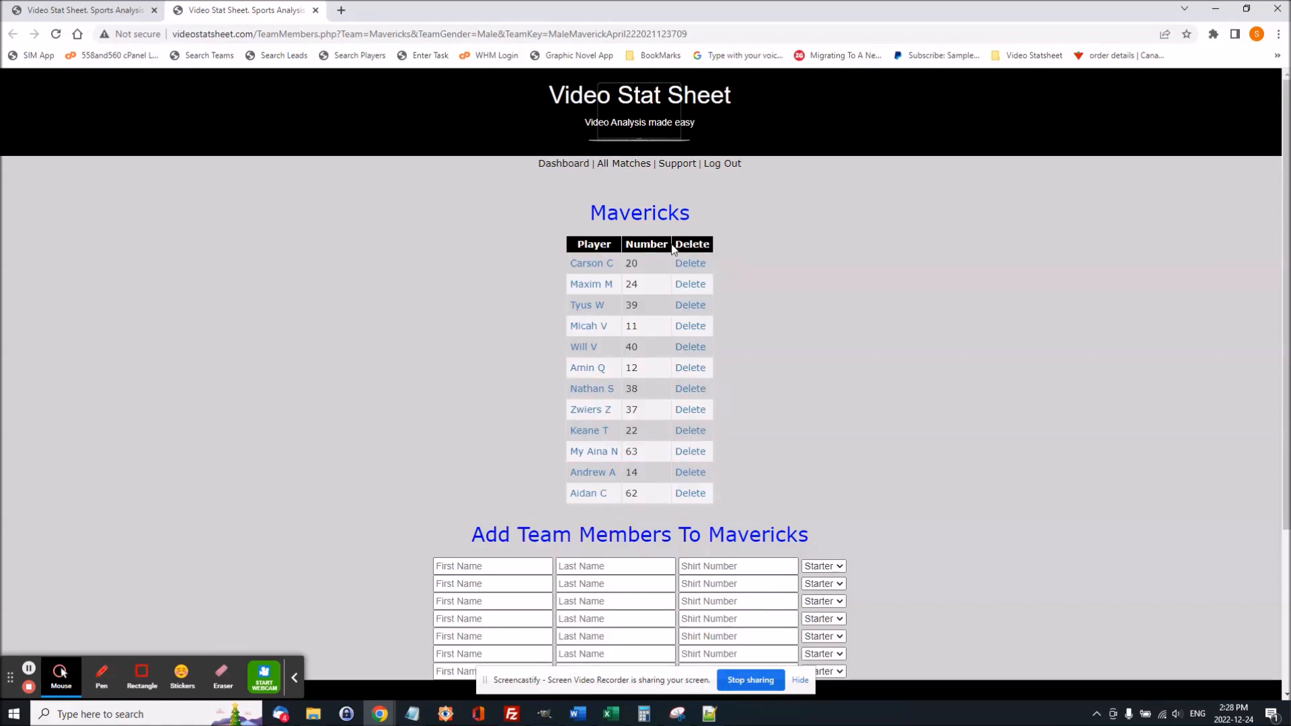
scroll(808, 422, "down", 3)
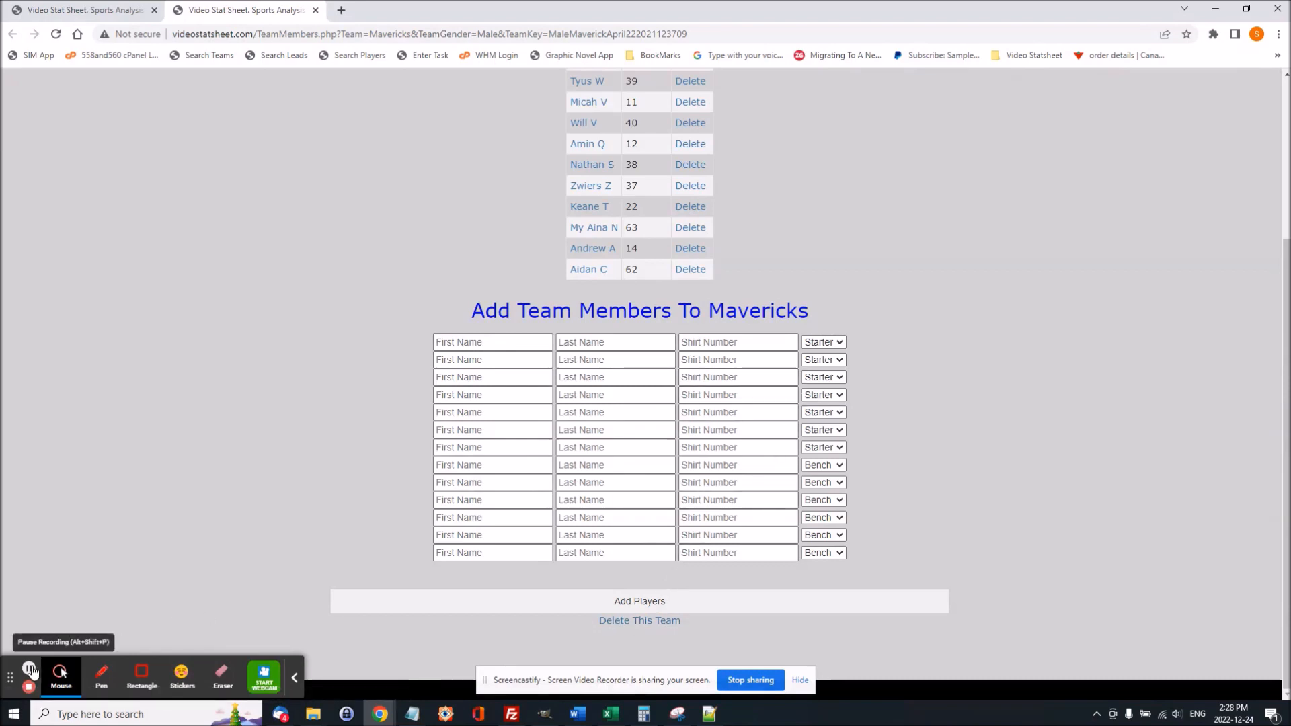
scroll(361, 344, "up", 1)
scroll(362, 344, "up", 2)
scroll(404, 267, "down", 1)
scroll(499, 224, "up", 1)
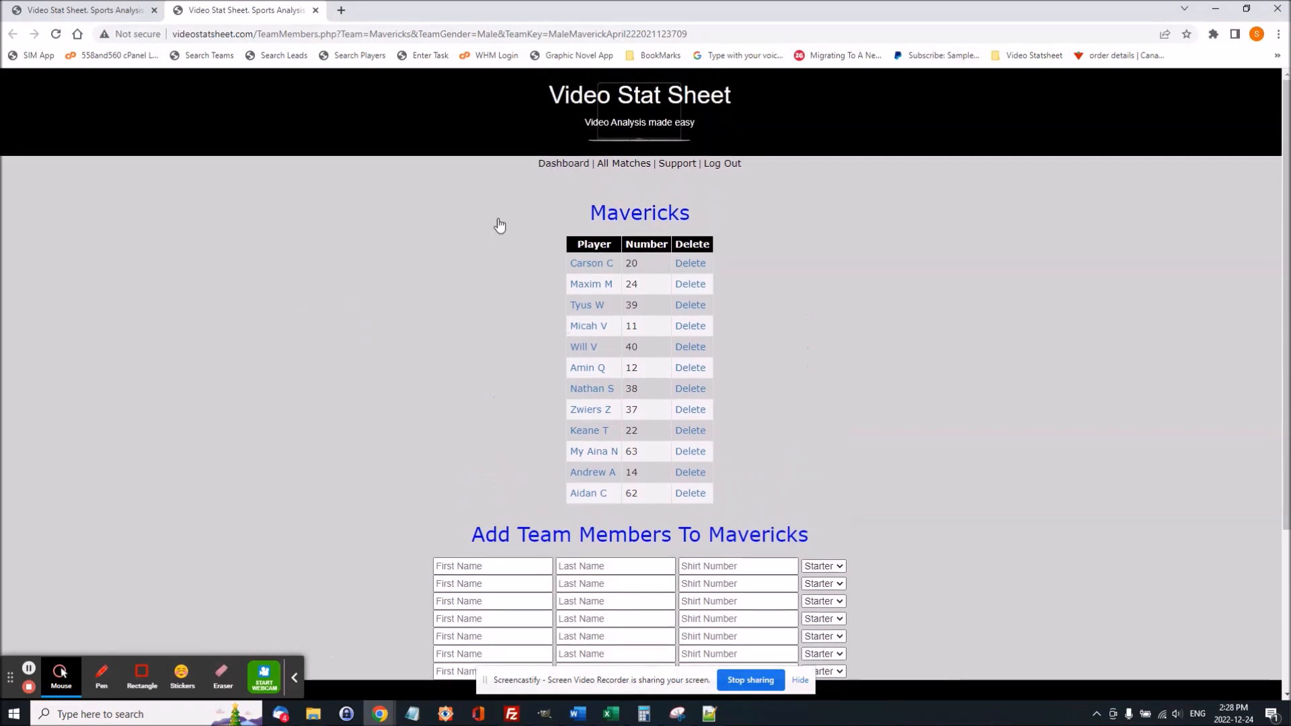
left_click(564, 164)
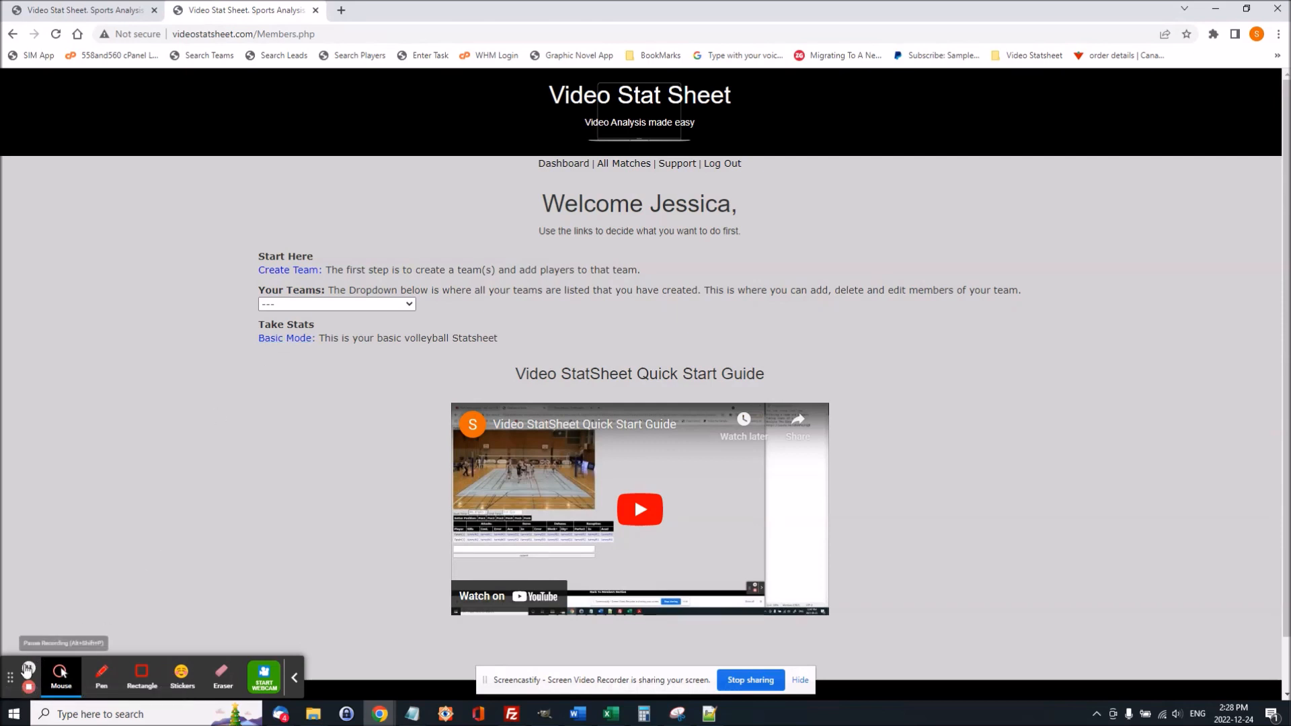
Start a new match with the Basic Mode volleyball stat sheet under Take Stats
left_click(286, 338)
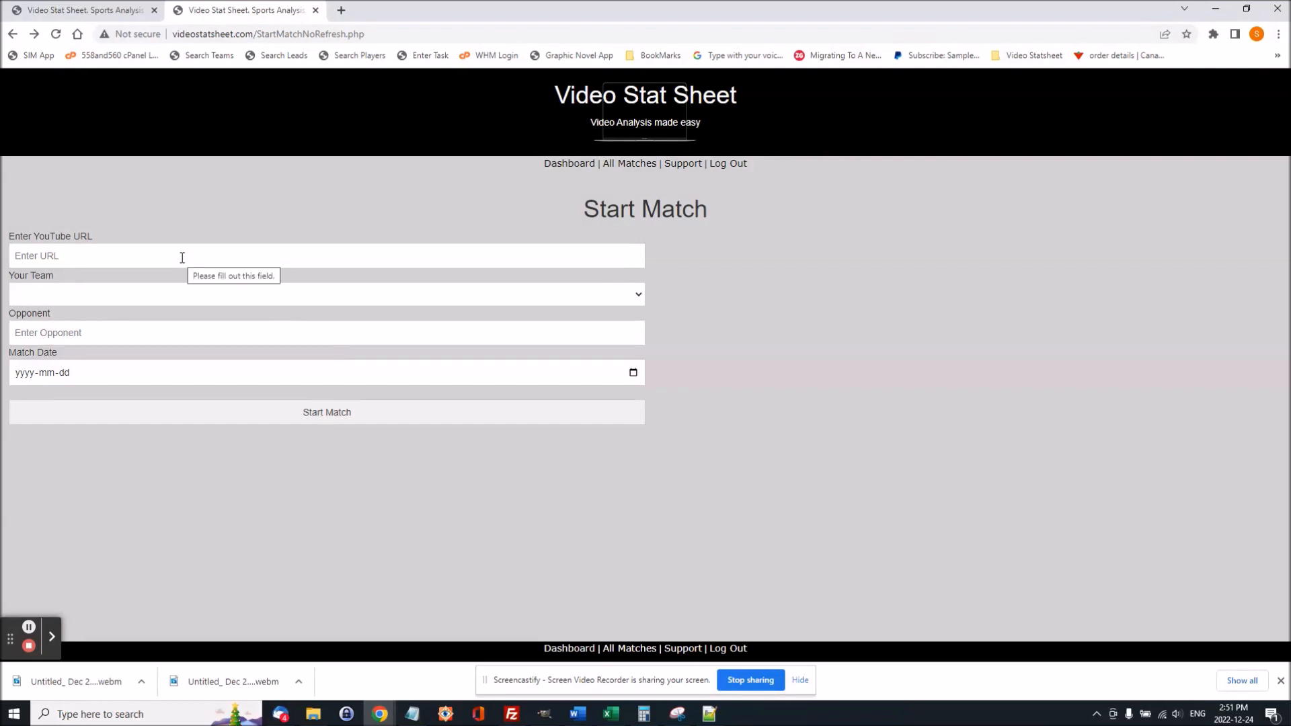
Start a match from the pasted YouTube link: Mavericks Male vs Gordon Bell, dated 2022-12-24
left_click(182, 258)
right_click(183, 258)
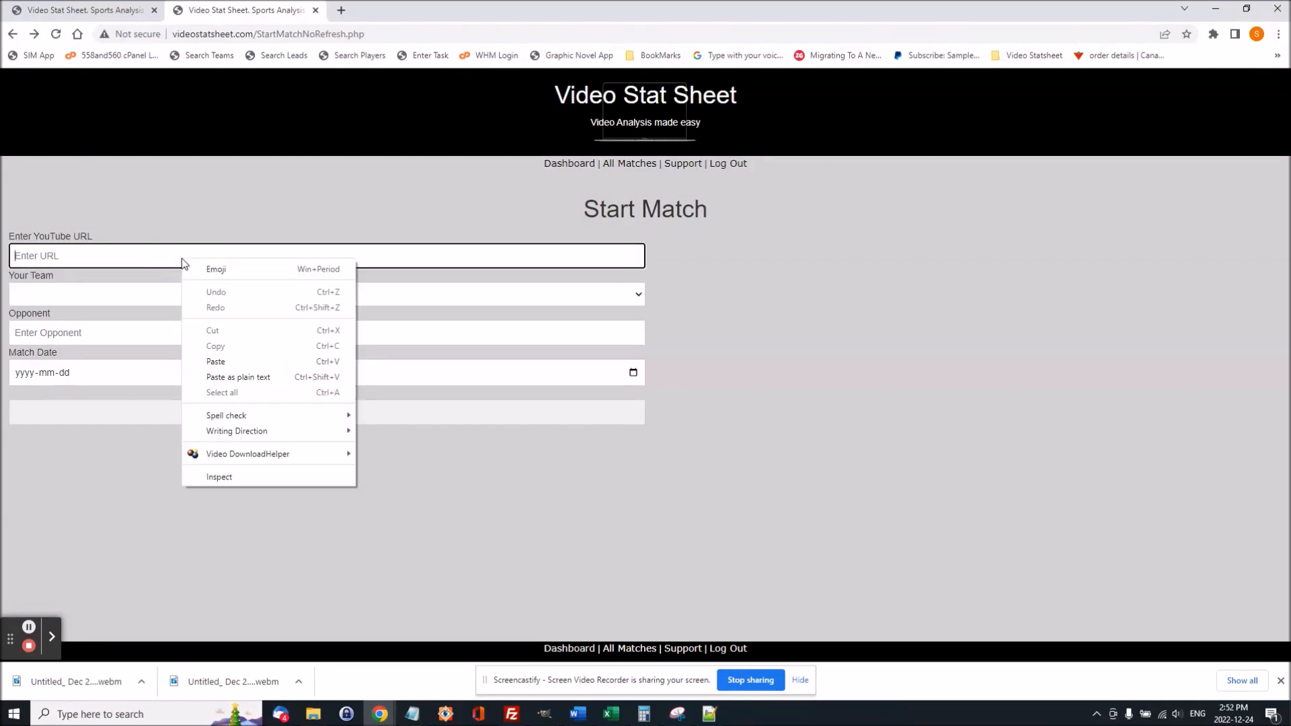
left_click(228, 367)
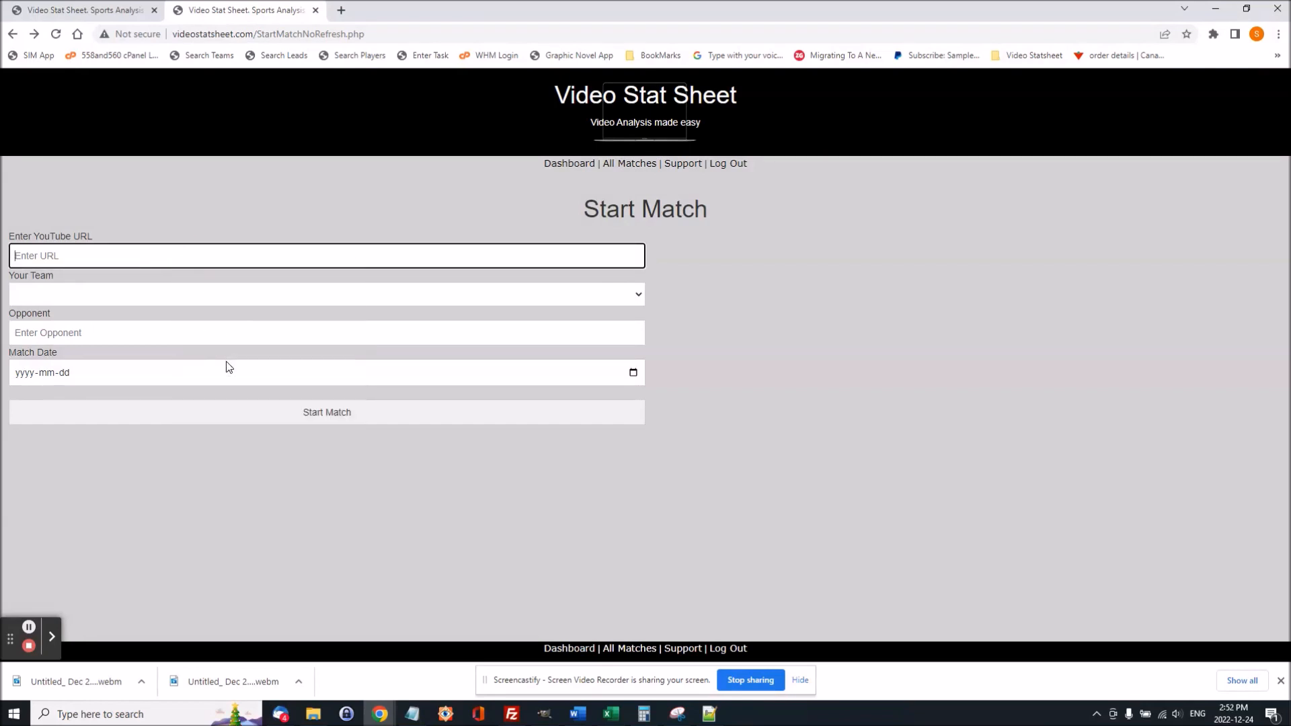
left_click(57, 295)
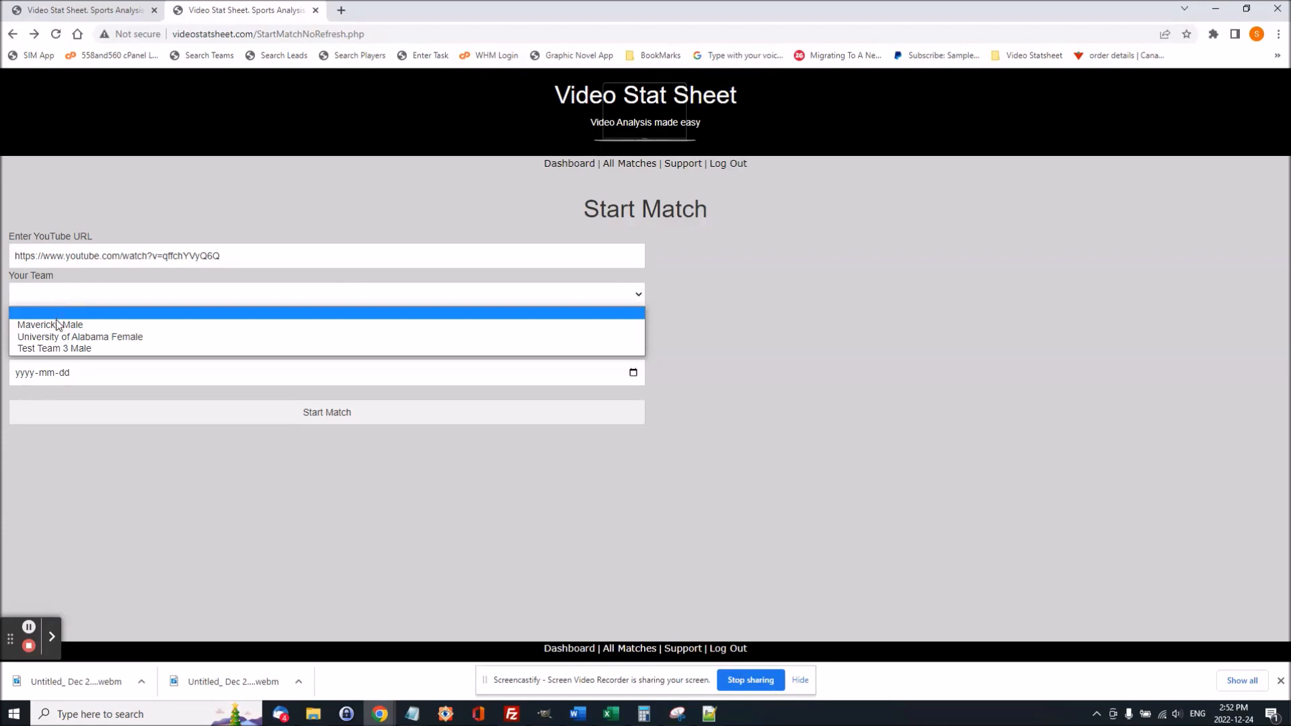
left_click(56, 325)
left_click(94, 341)
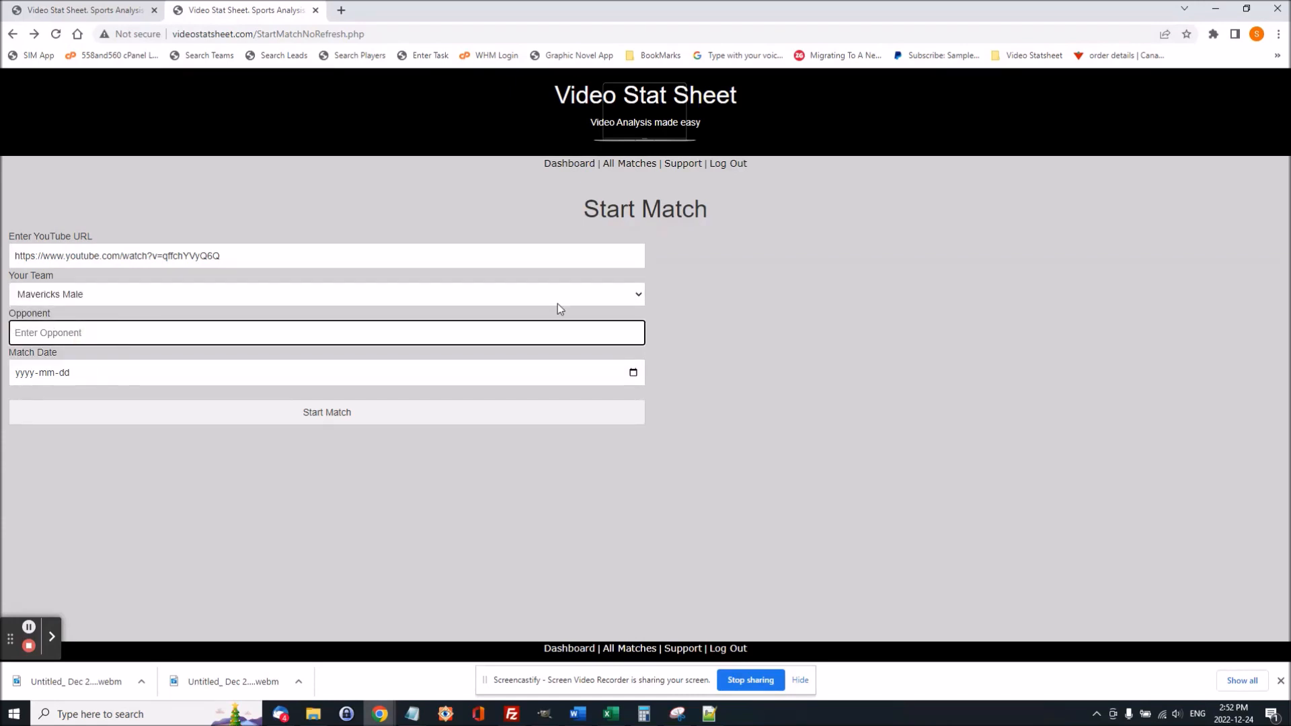
type("Gordon Bell")
left_click(633, 372)
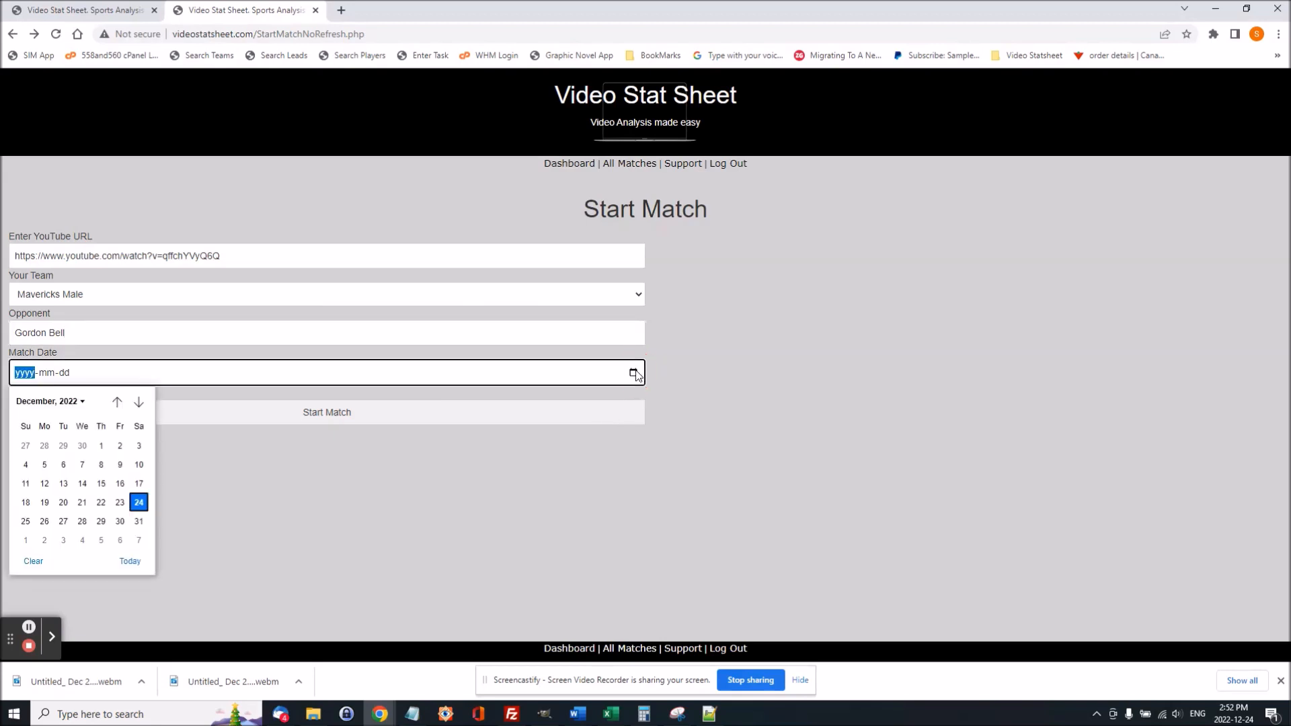
left_click(138, 504)
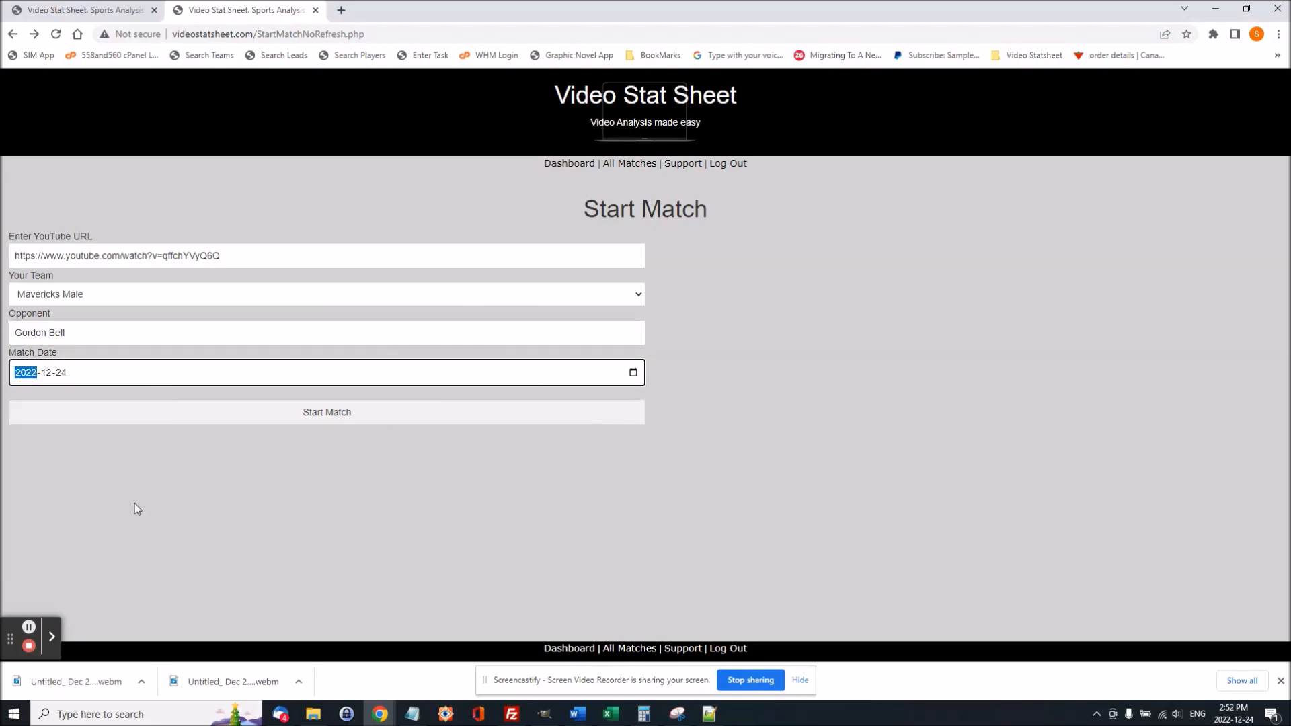
left_click(350, 413)
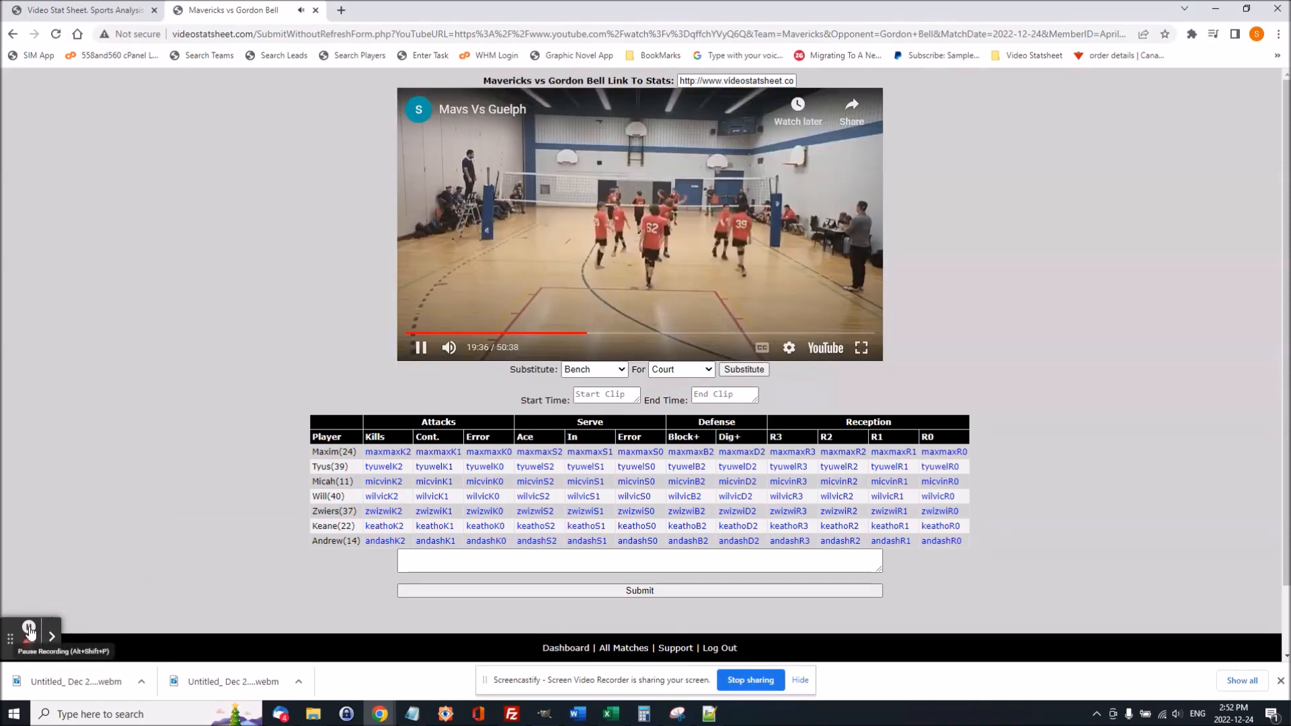
Rewind the 50:38 match video from 19:43 back to 0:00
left_click(29, 629)
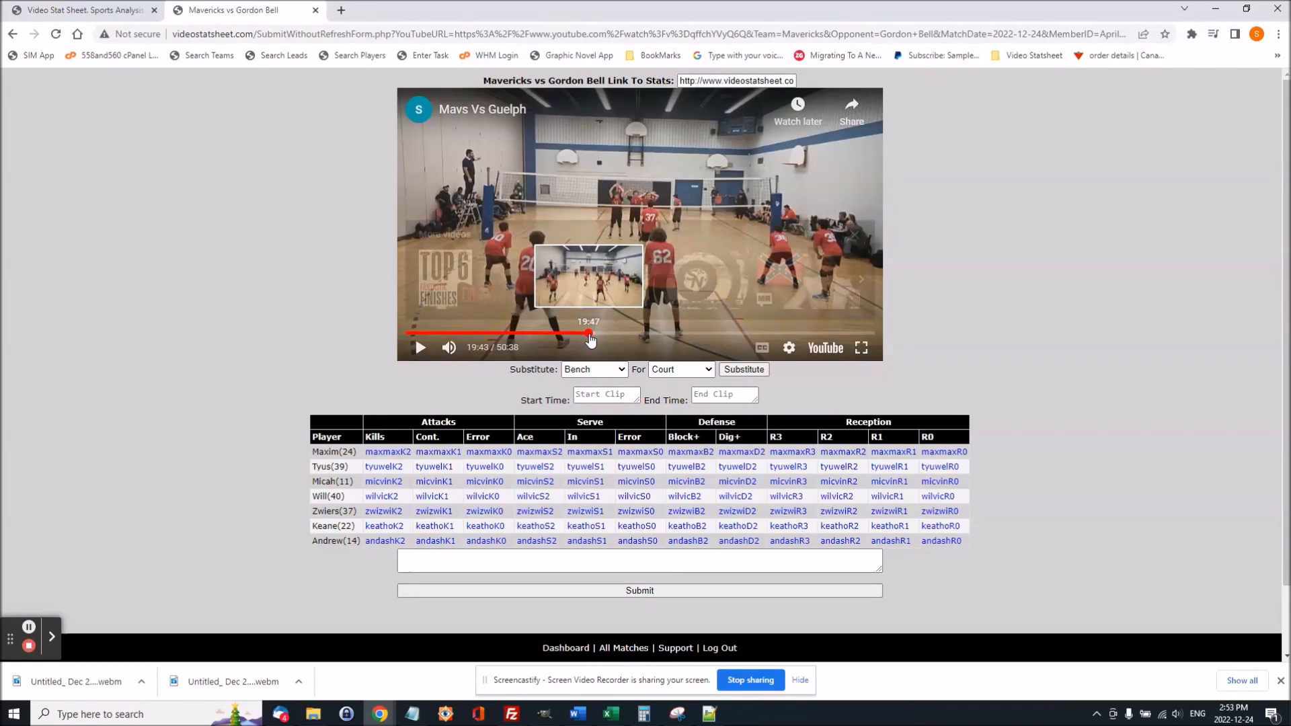
left_click_drag(590, 340, 404, 341)
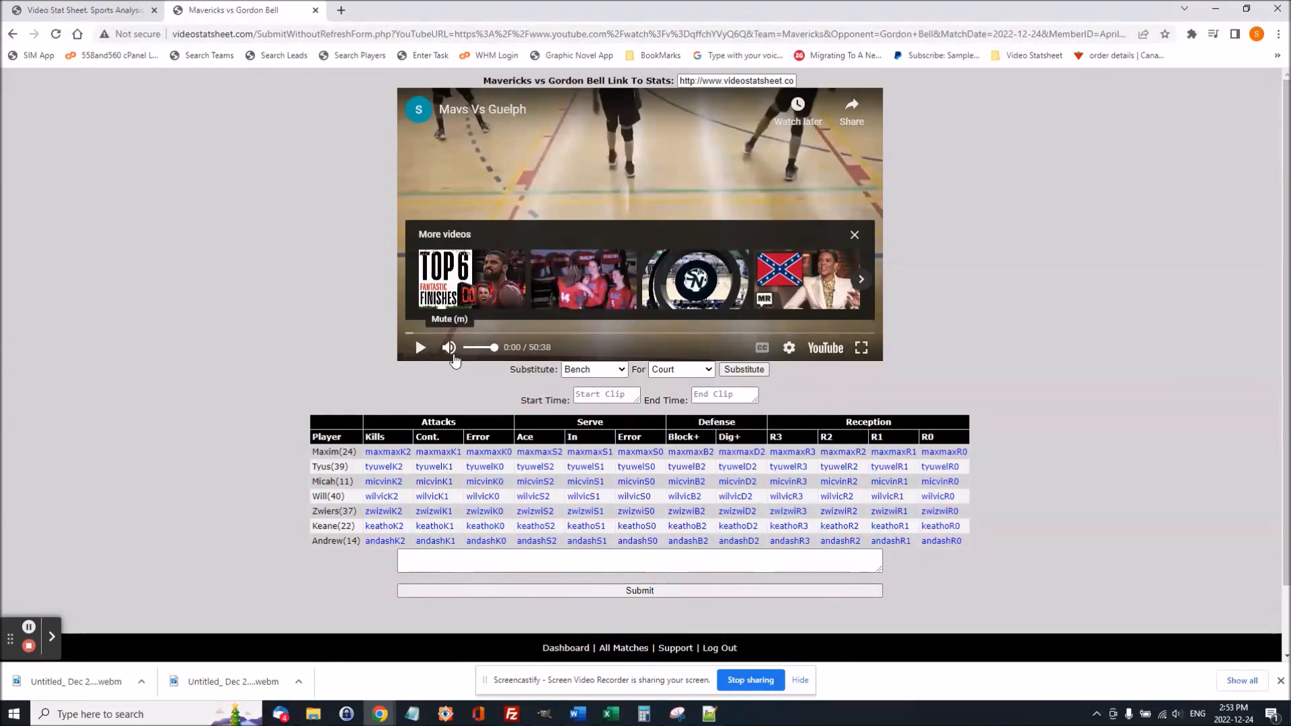
Tag player 24's in-serve and player 39's continued attack as a 6.15–7.83 s clip (maxmaxS1, tyuwelK1)
left_click(421, 353)
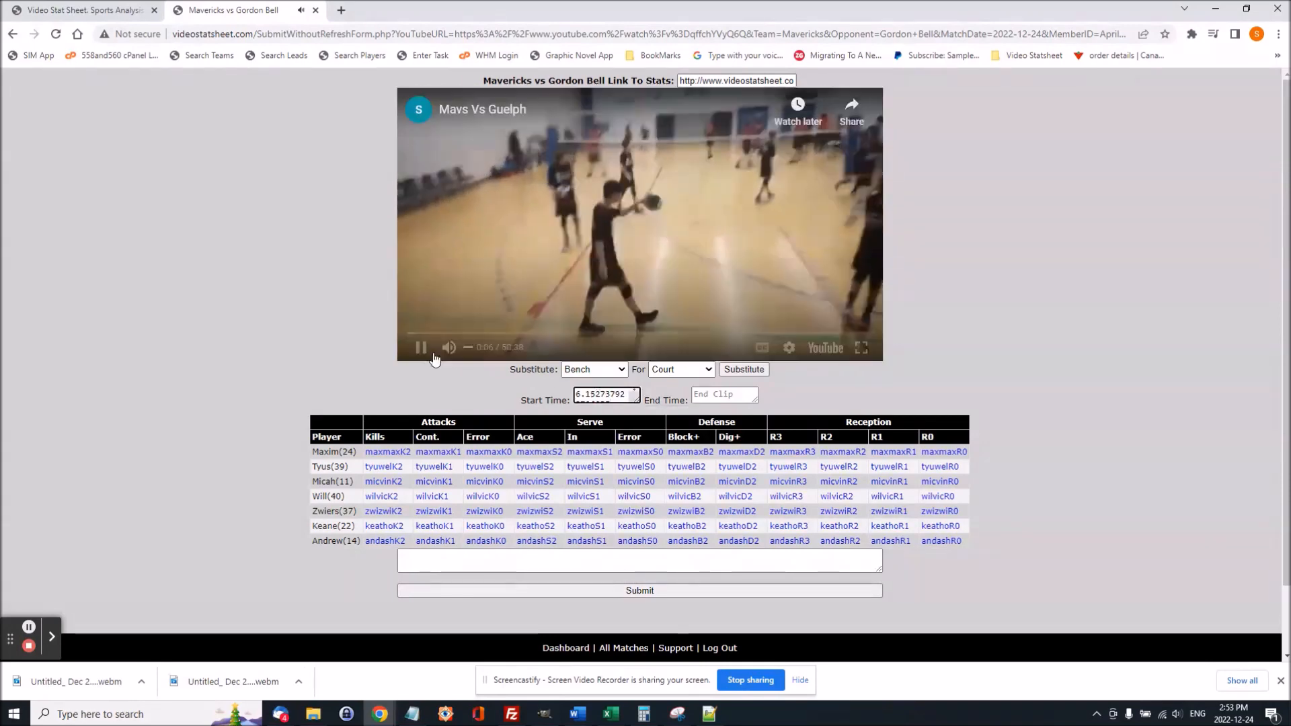
left_click(417, 349)
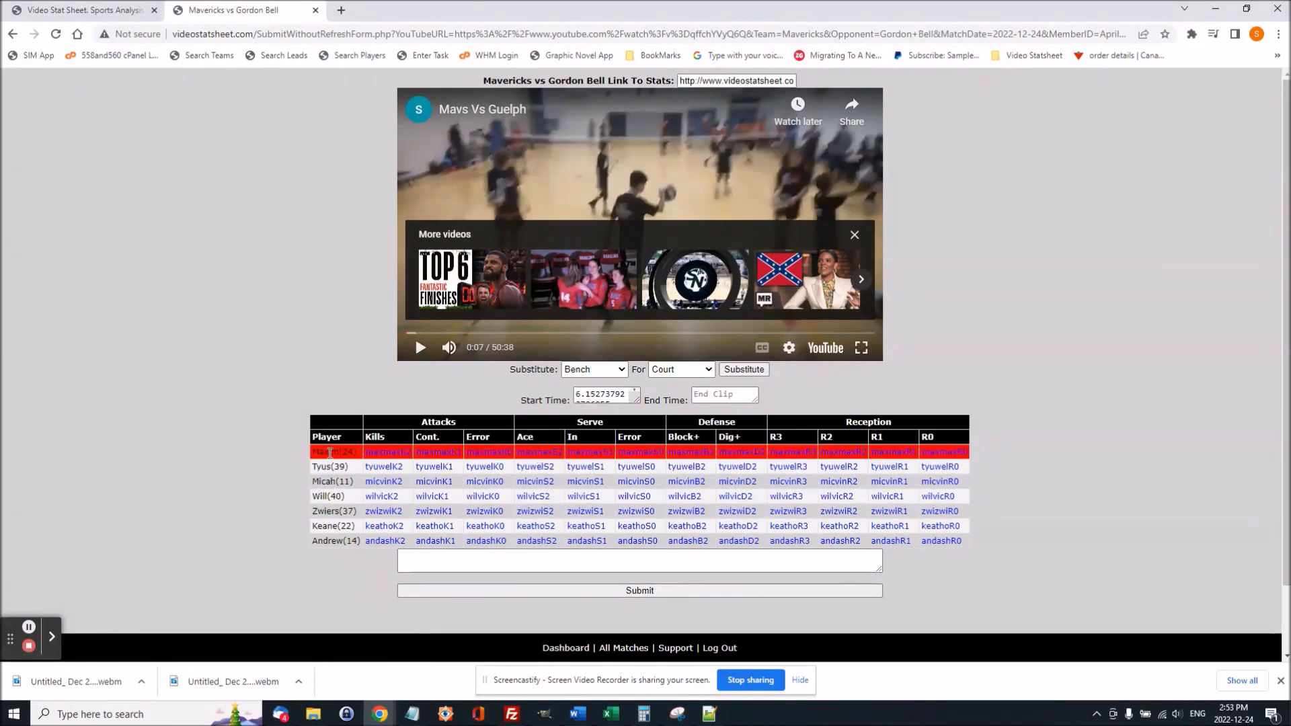
left_click(582, 457)
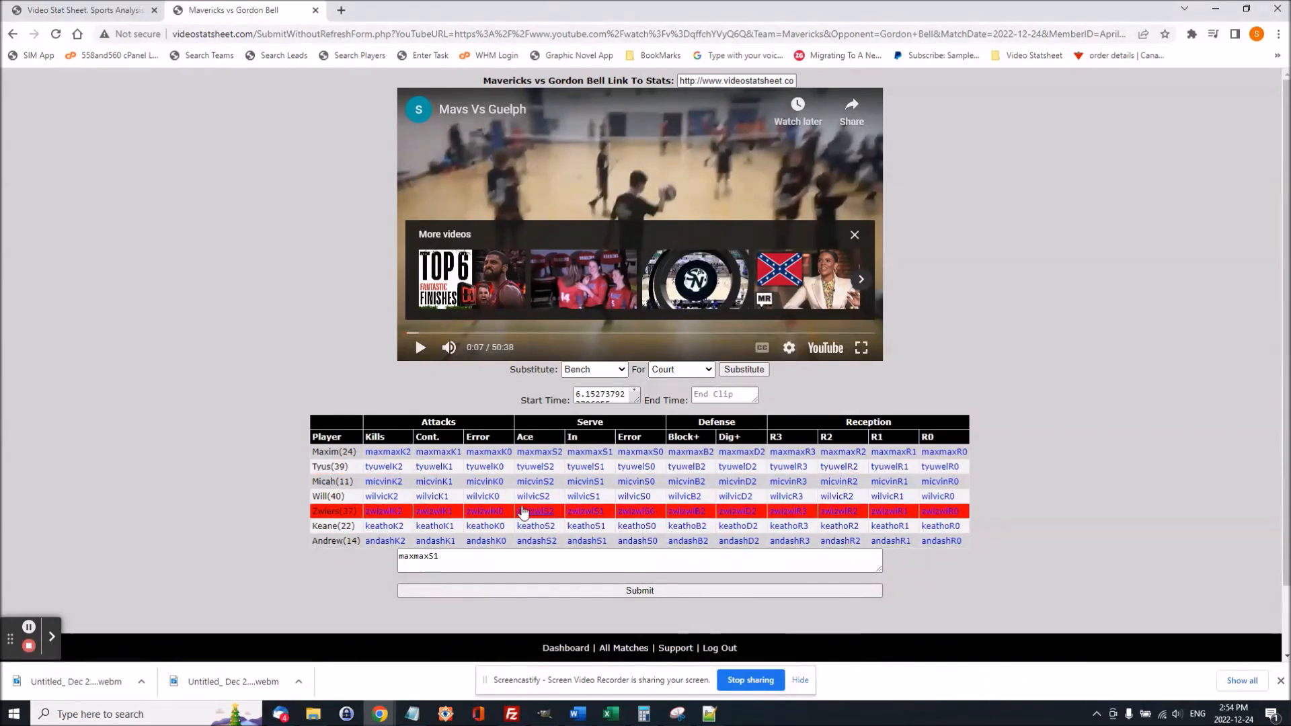
left_click(430, 467)
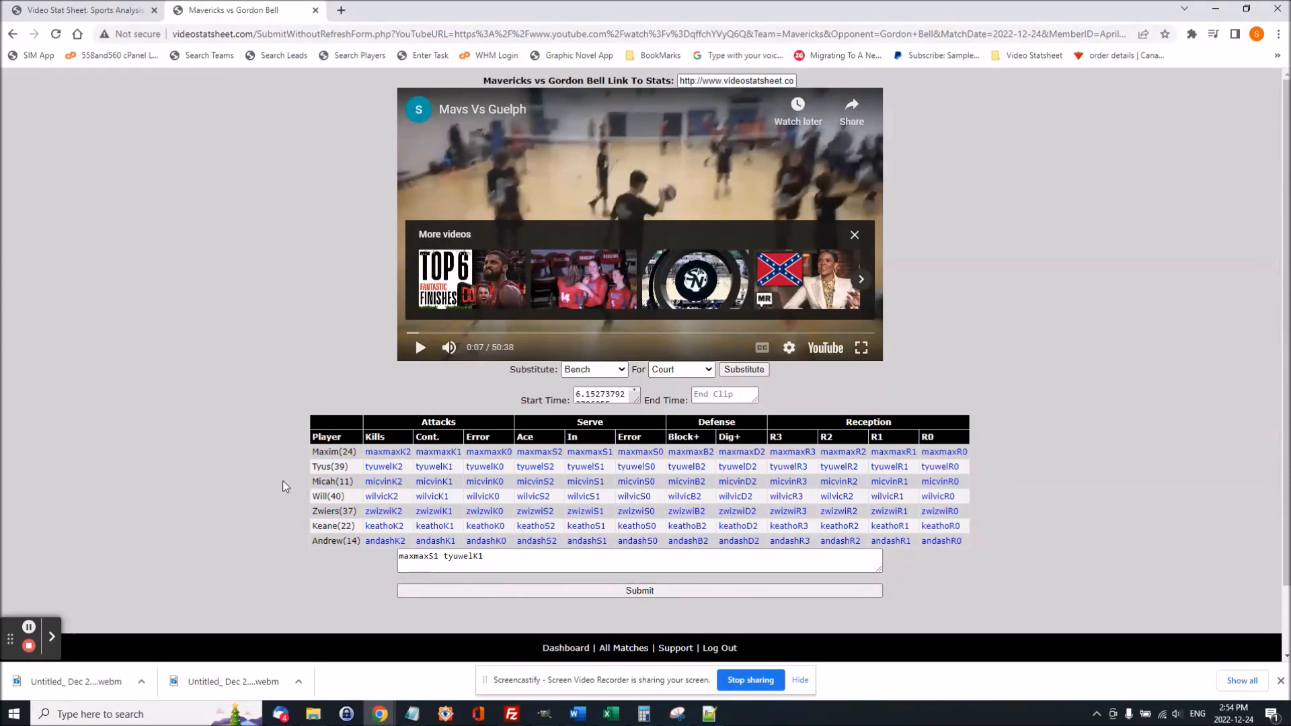
left_click(722, 395)
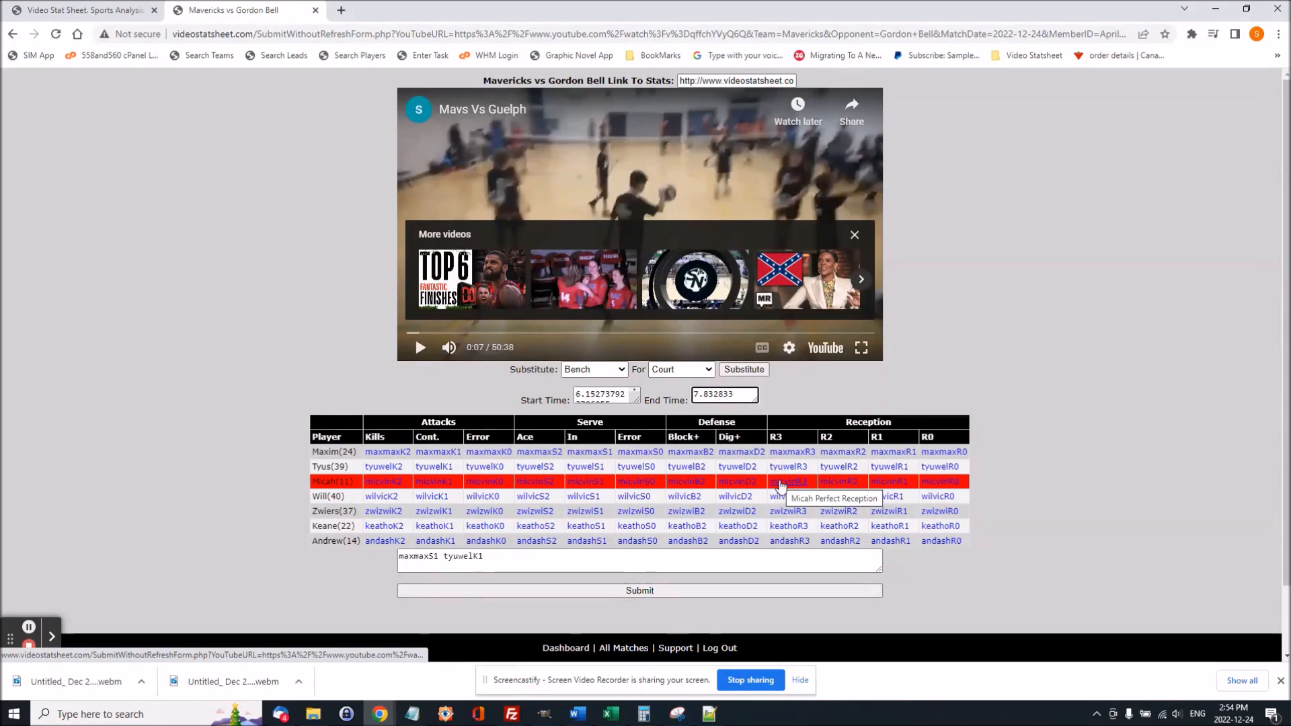
left_click(611, 592)
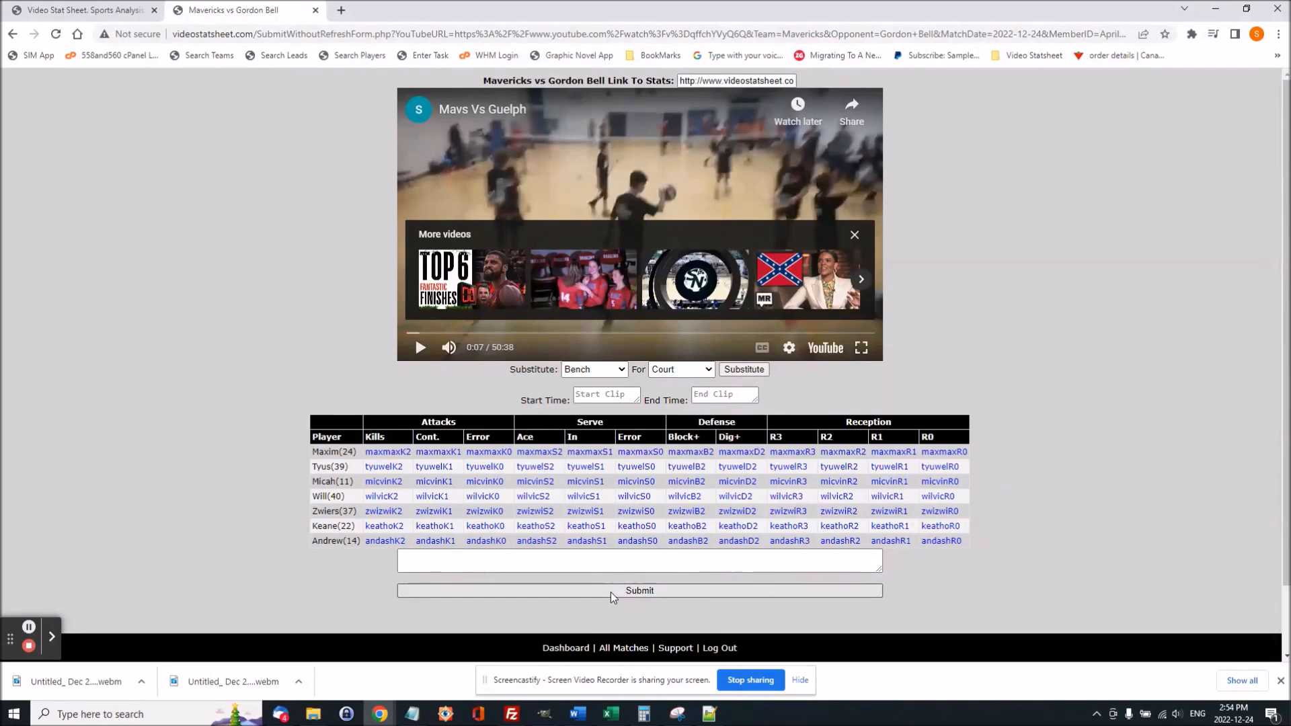
left_click(436, 452)
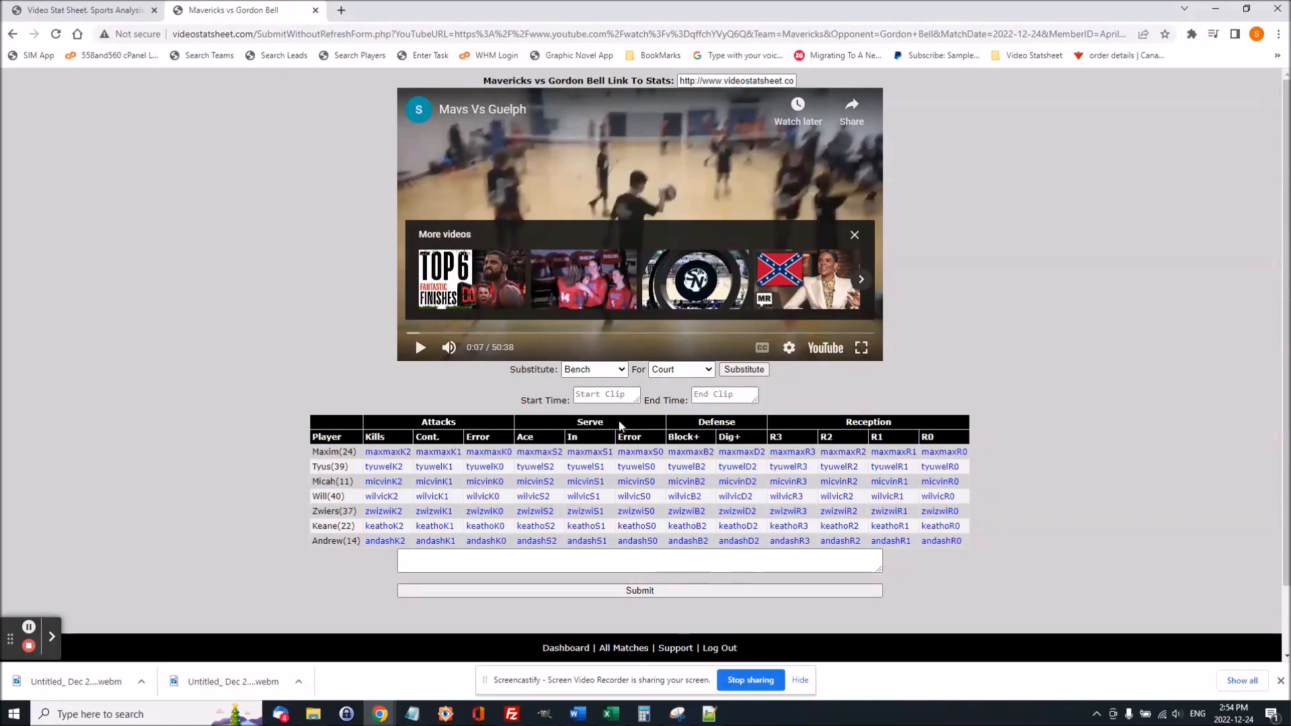
Substitute Carson(20) in for Maxim(24), then pause the match video
left_click(622, 370)
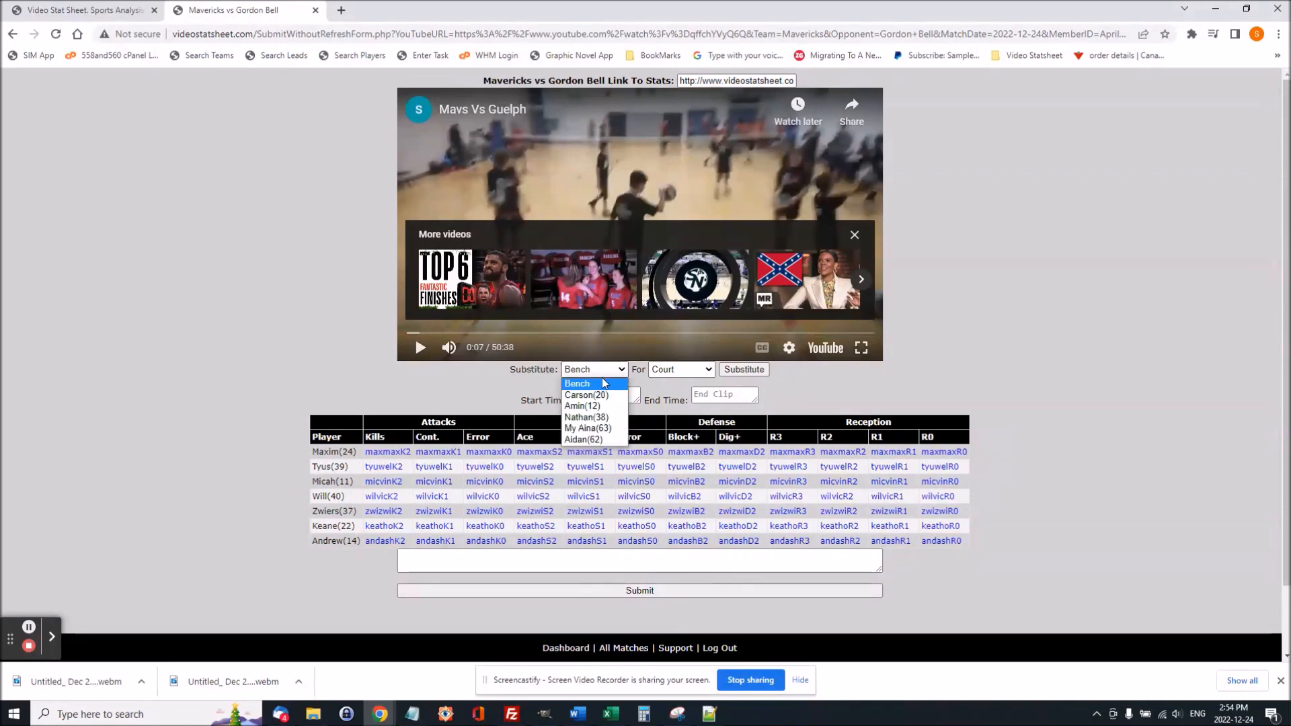
left_click(568, 395)
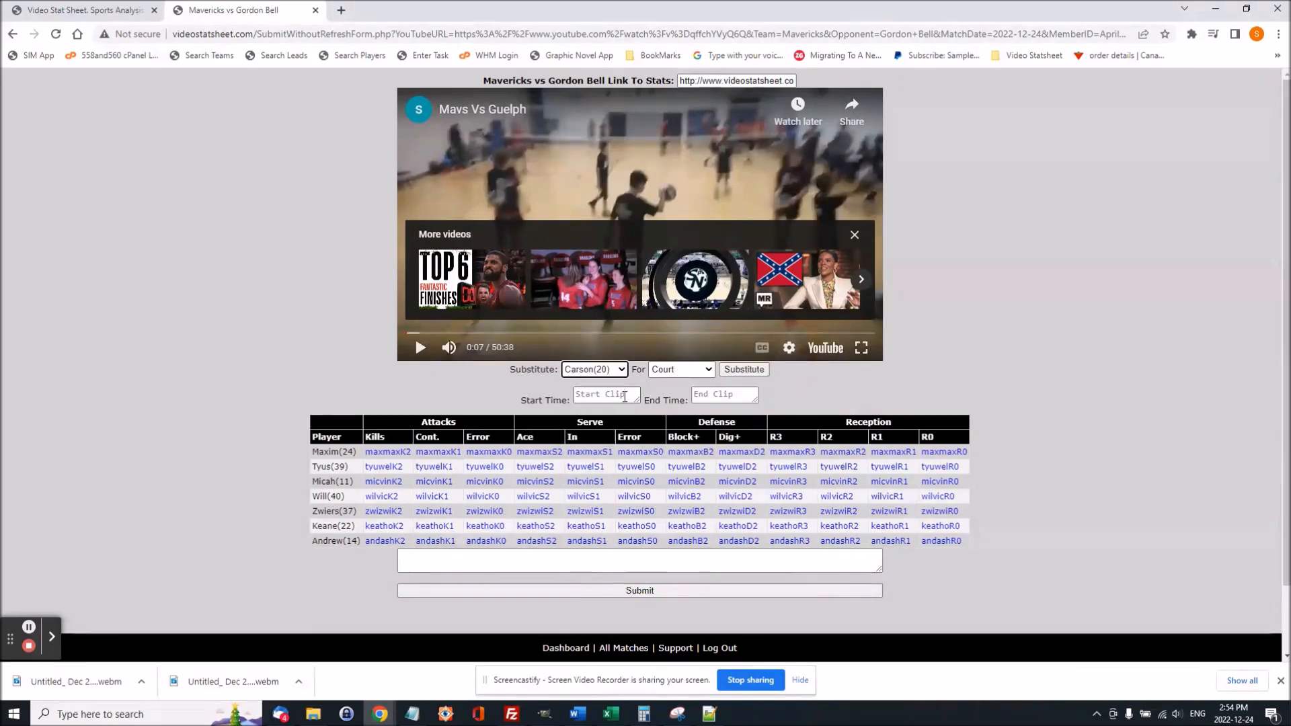
left_click(709, 371)
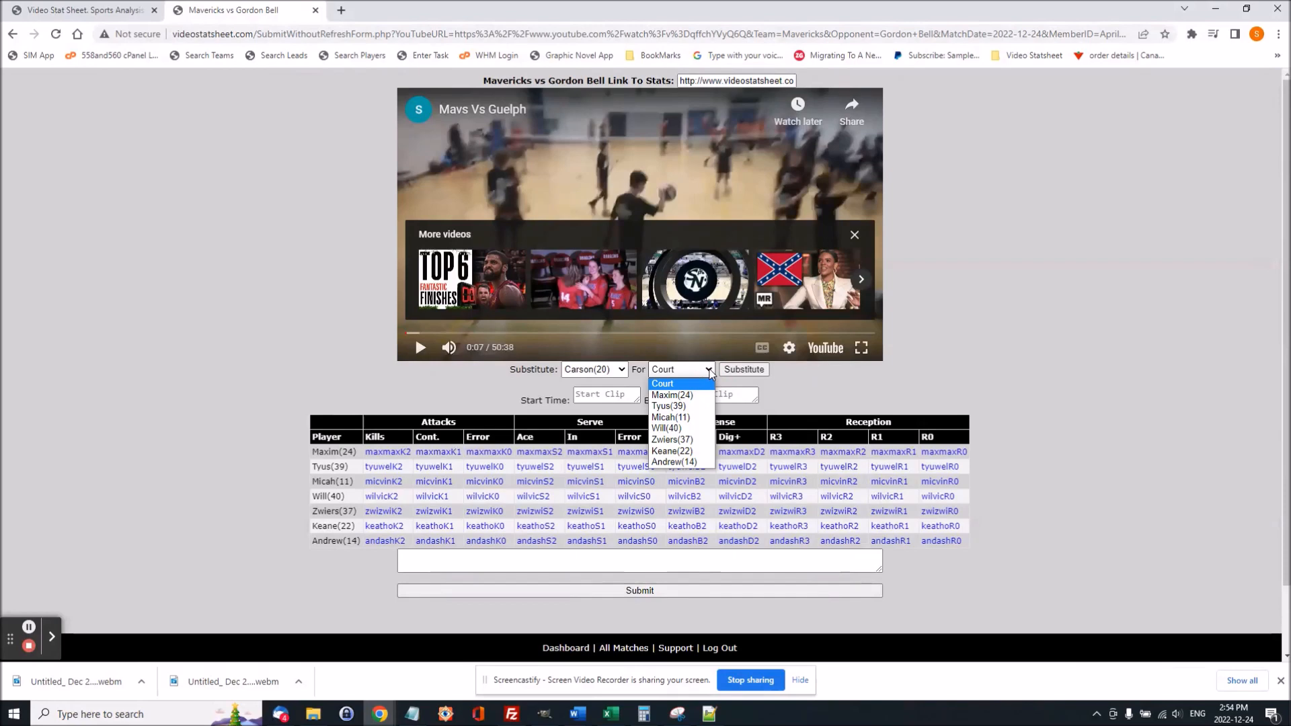
left_click(681, 396)
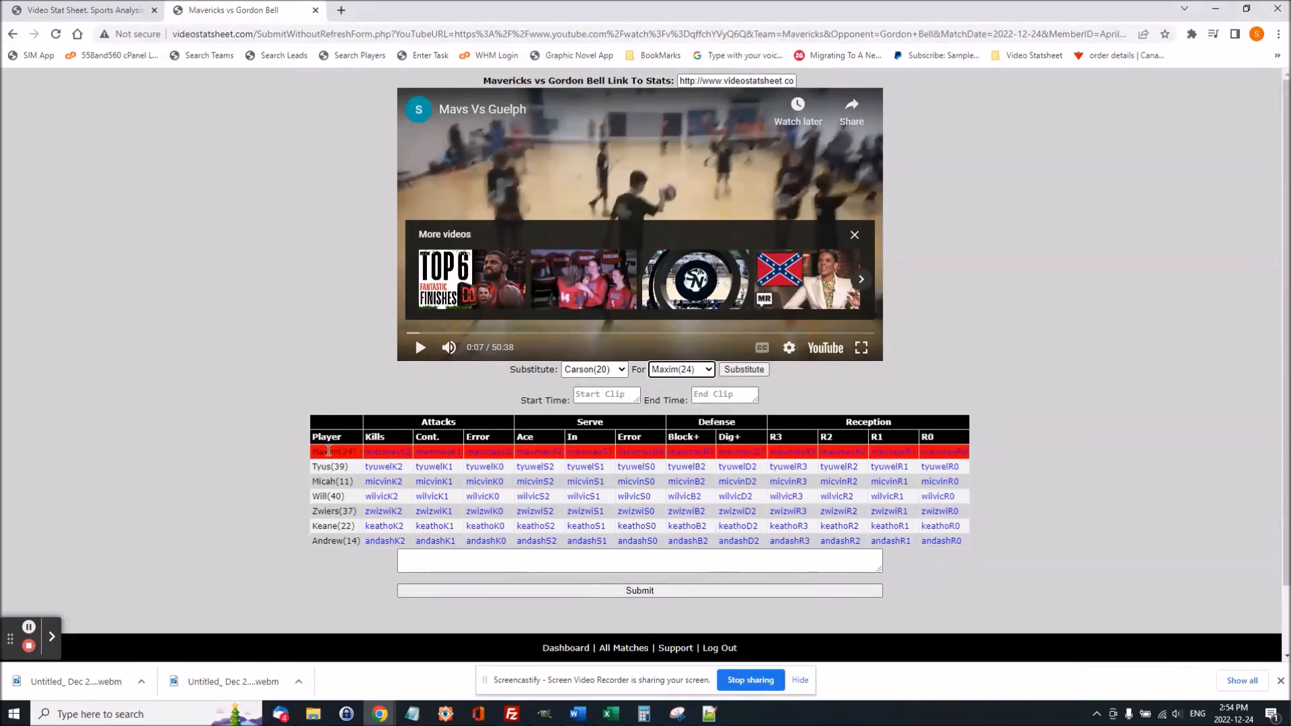
left_click(753, 372)
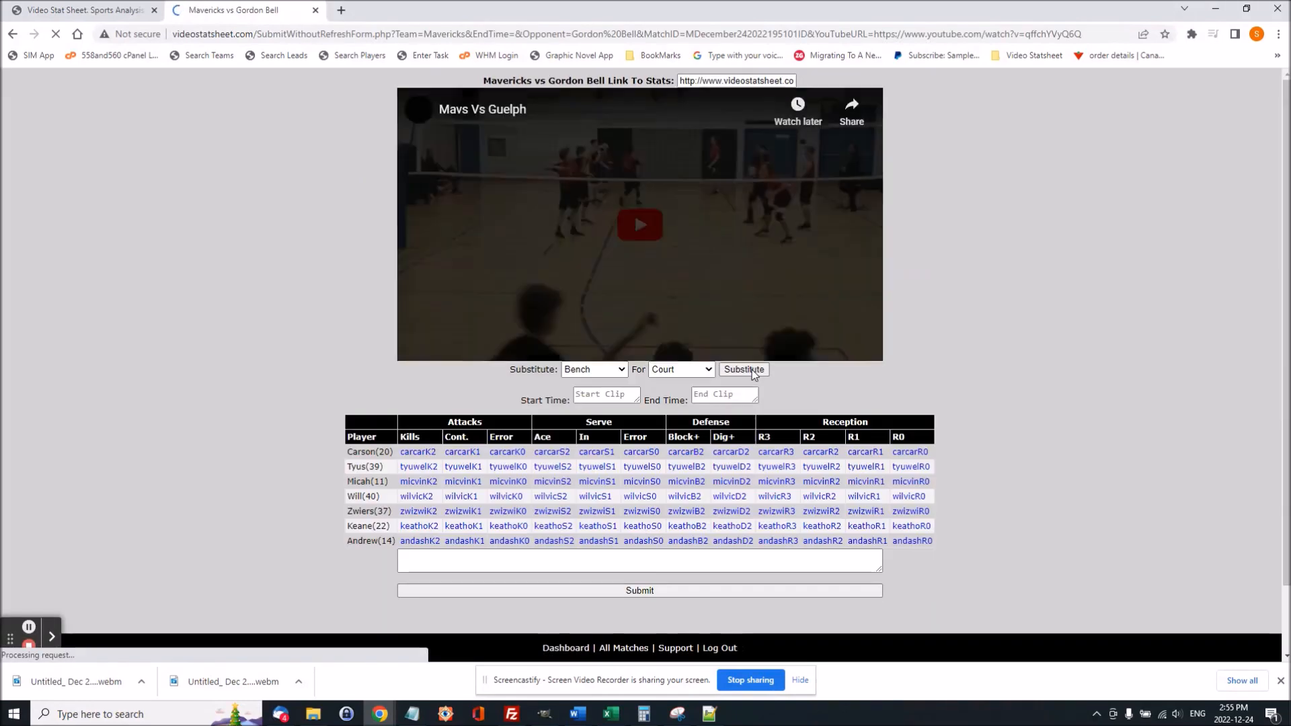
left_click(421, 347)
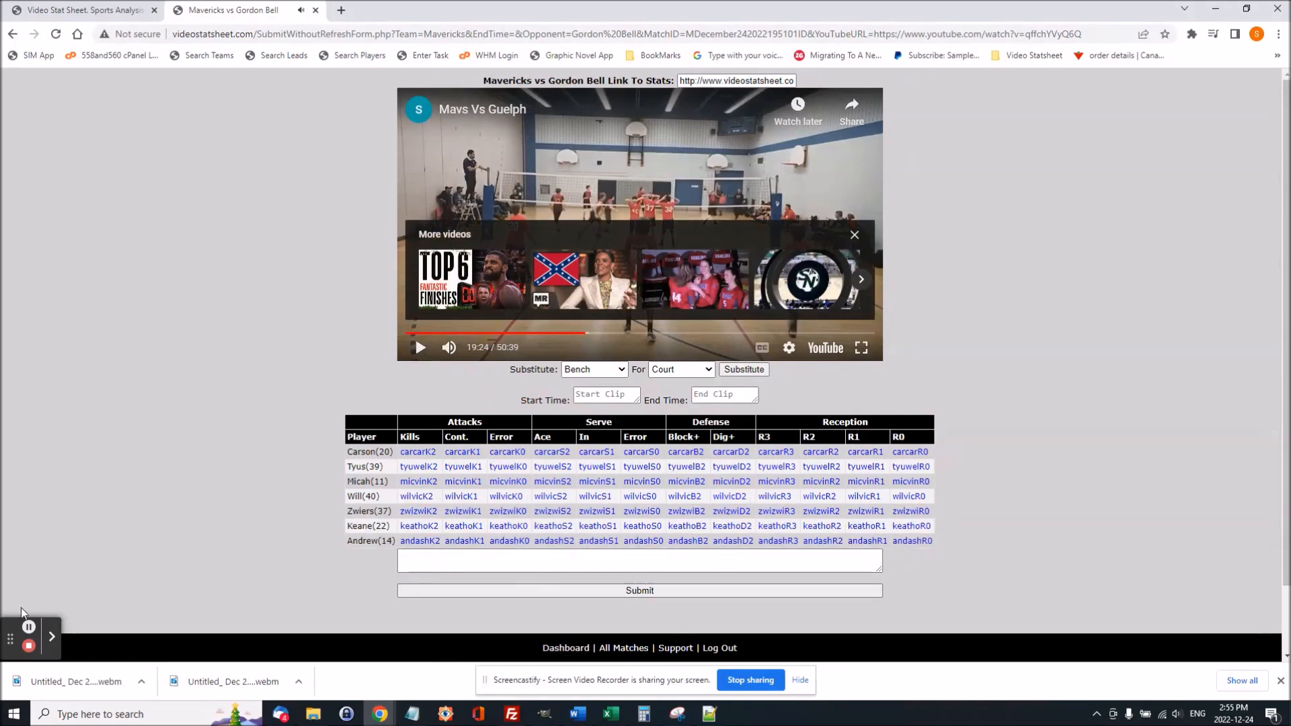
left_click(27, 647)
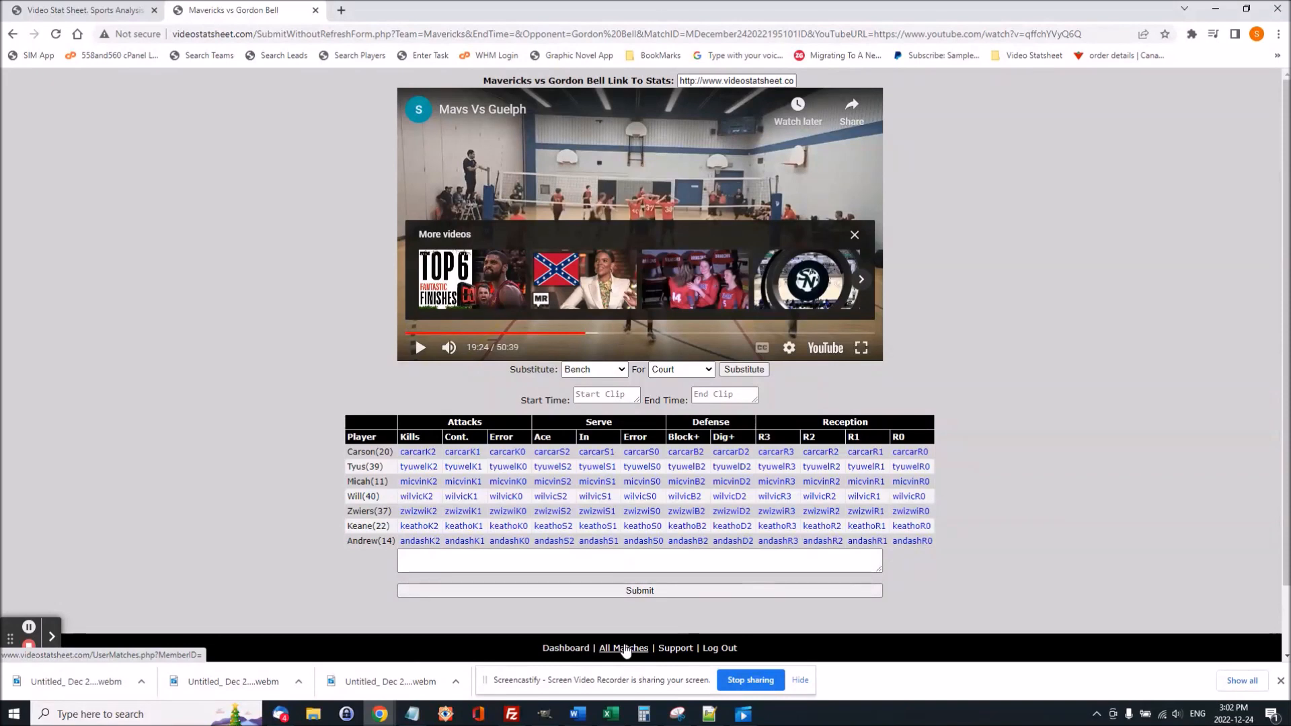
From the All Matches list, copy the Mavericks vs Guelph Send Link
left_click(37, 627)
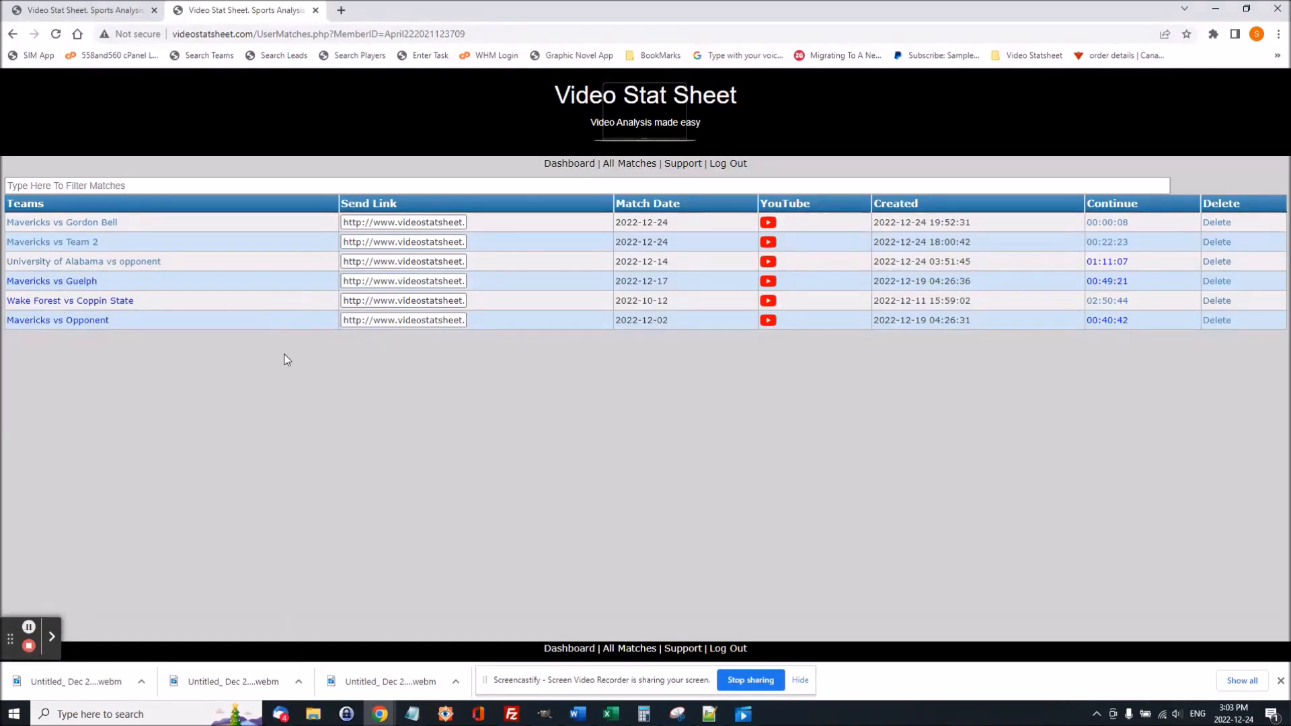
left_click(395, 283)
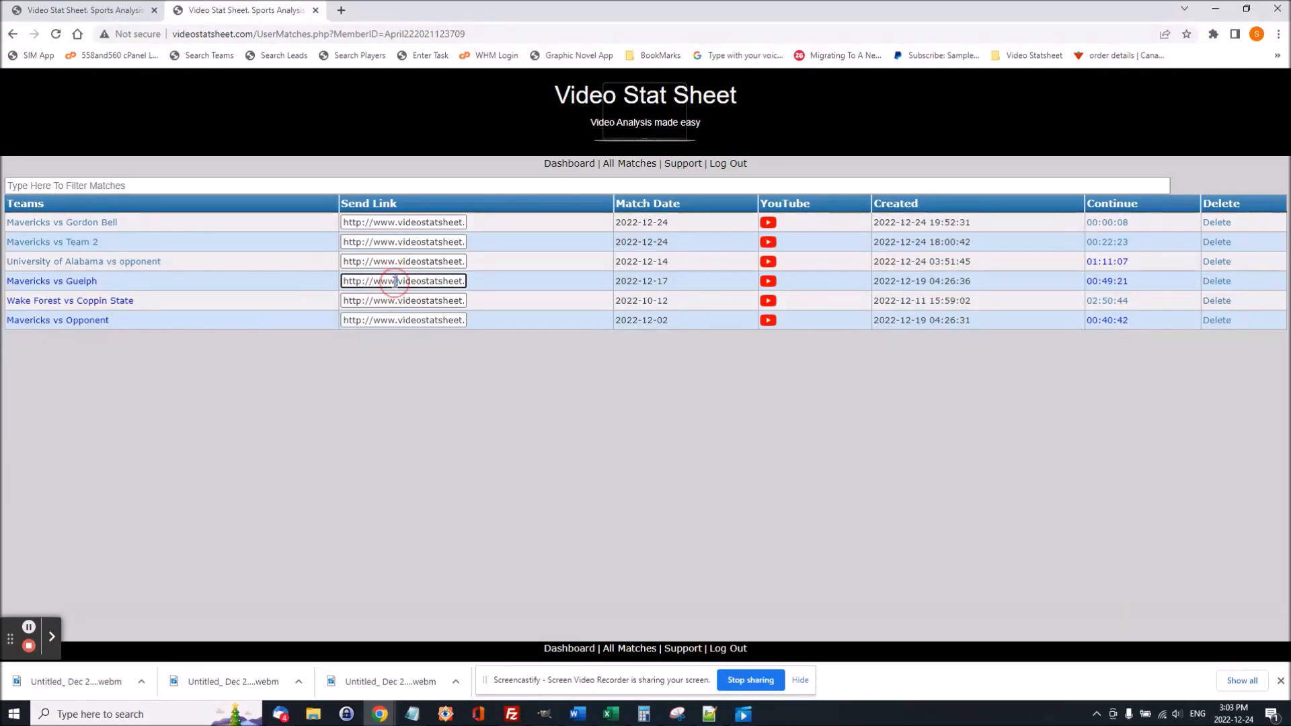
right_click(394, 283)
left_click(436, 332)
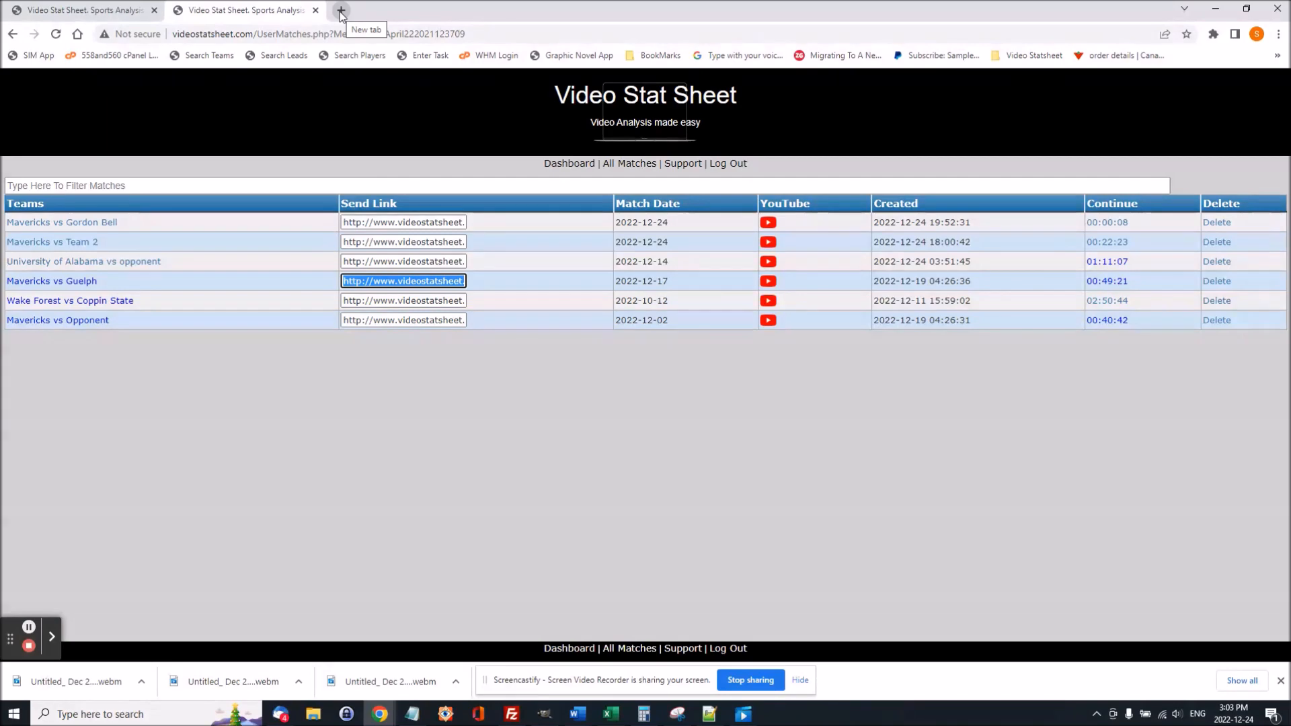
Load the copied Mavericks vs Guelph share link in a new browser tab
left_click(341, 11)
left_click(327, 33)
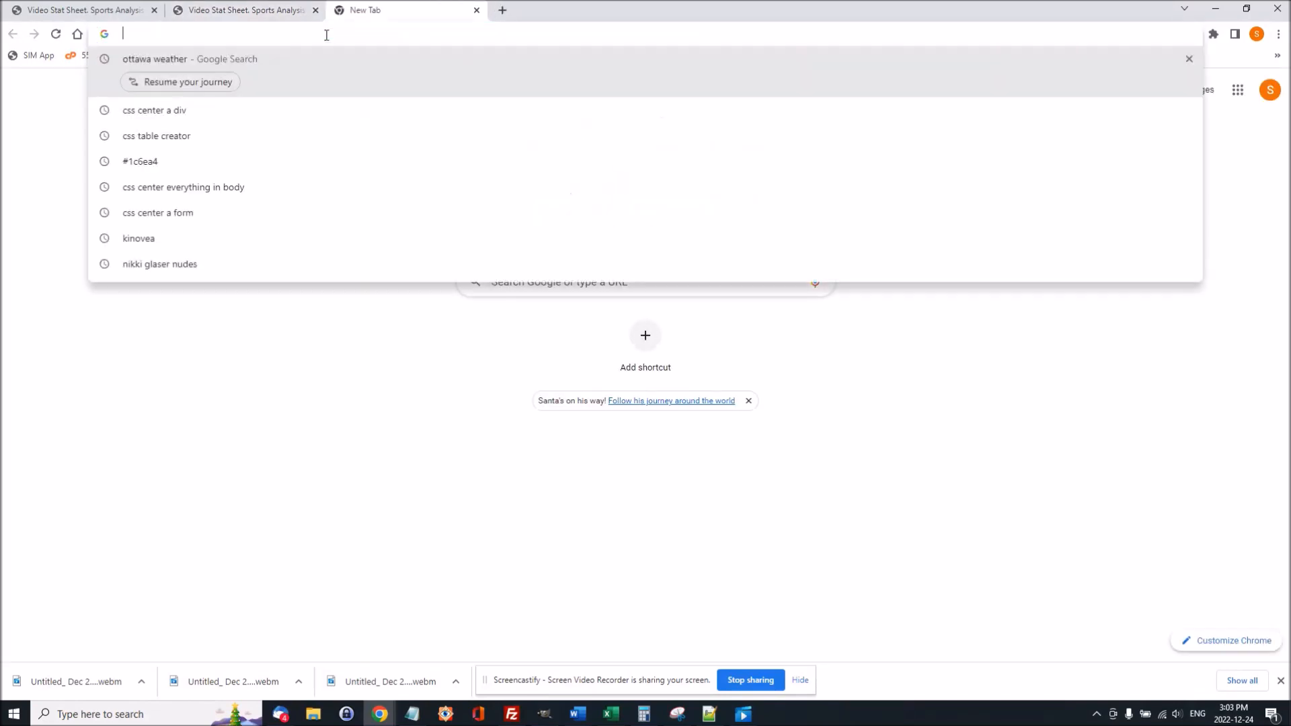
key("ctrl+v")
key("Return")
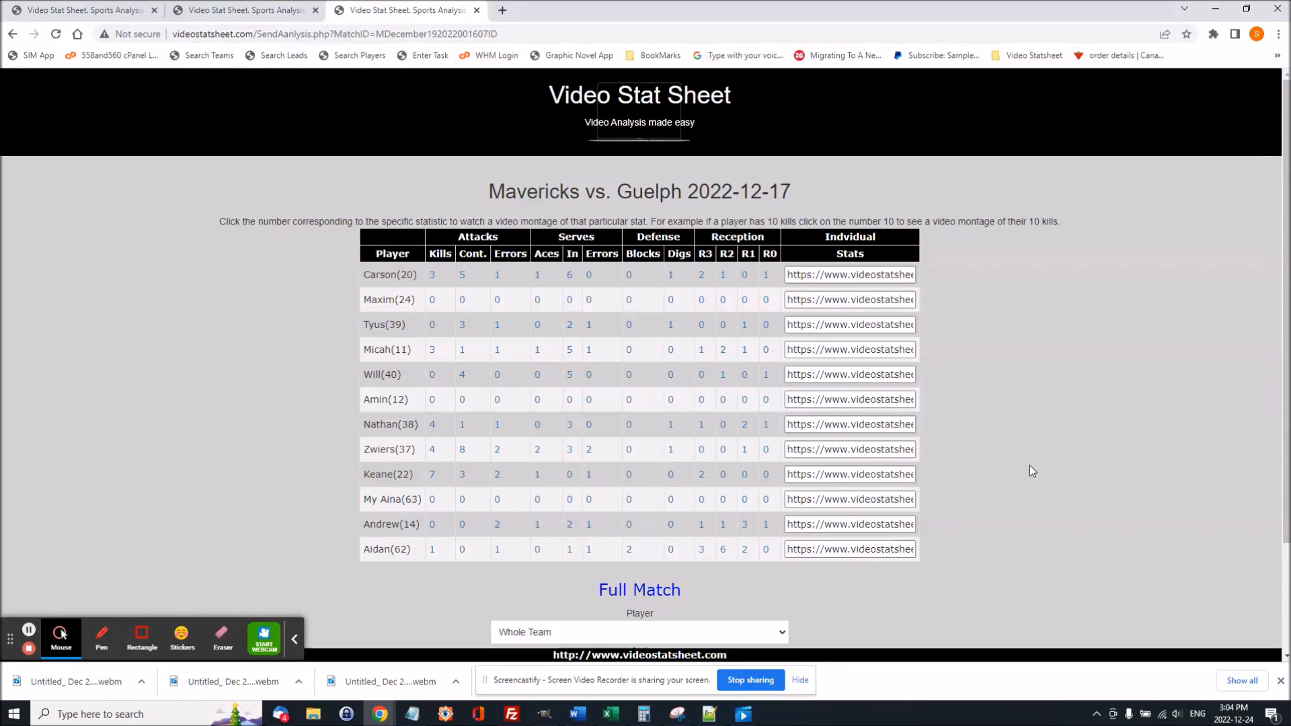
Watch and pause Carson's kills montage, then go back to the blank new tab
left_click(433, 280)
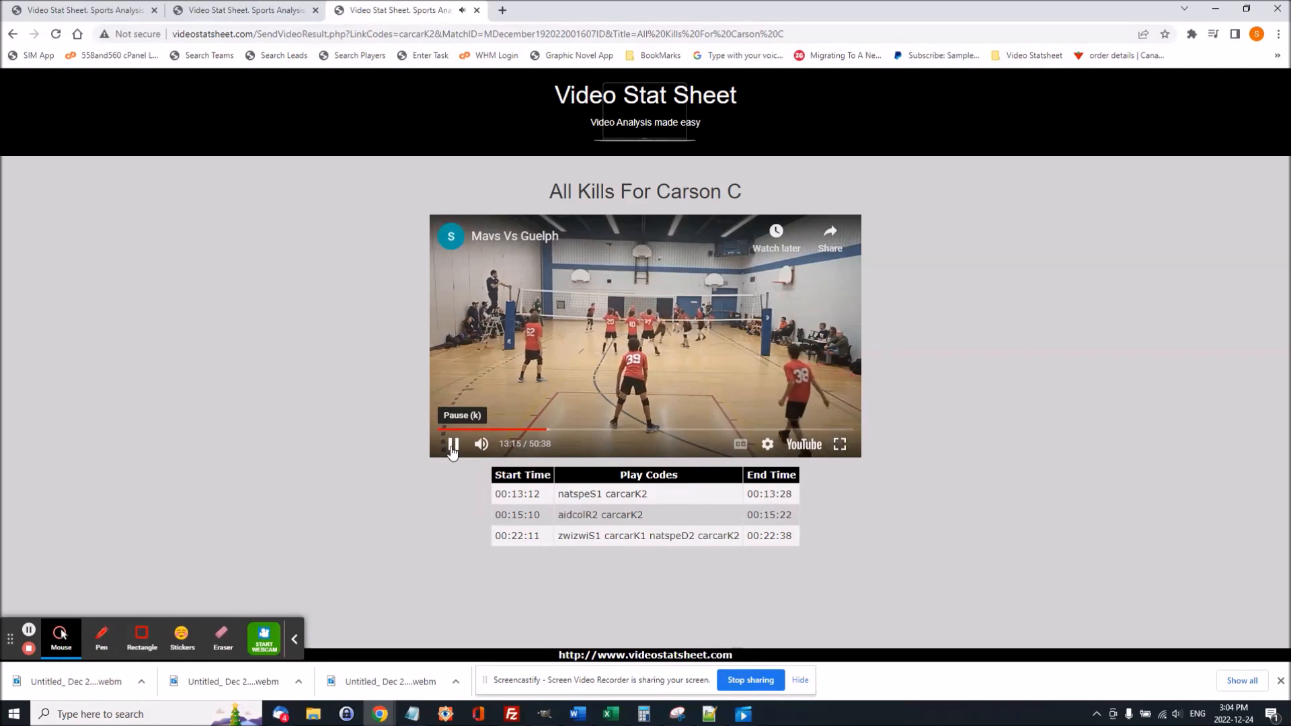
left_click(452, 447)
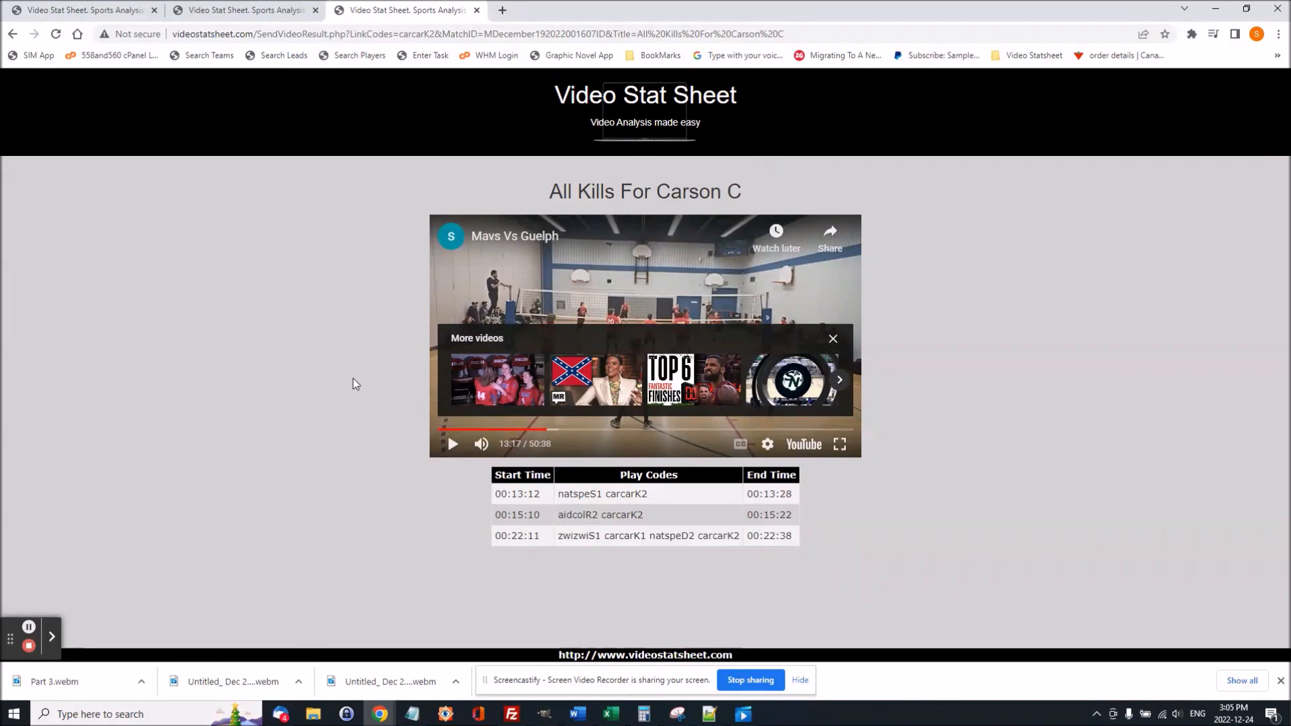
left_click(13, 33)
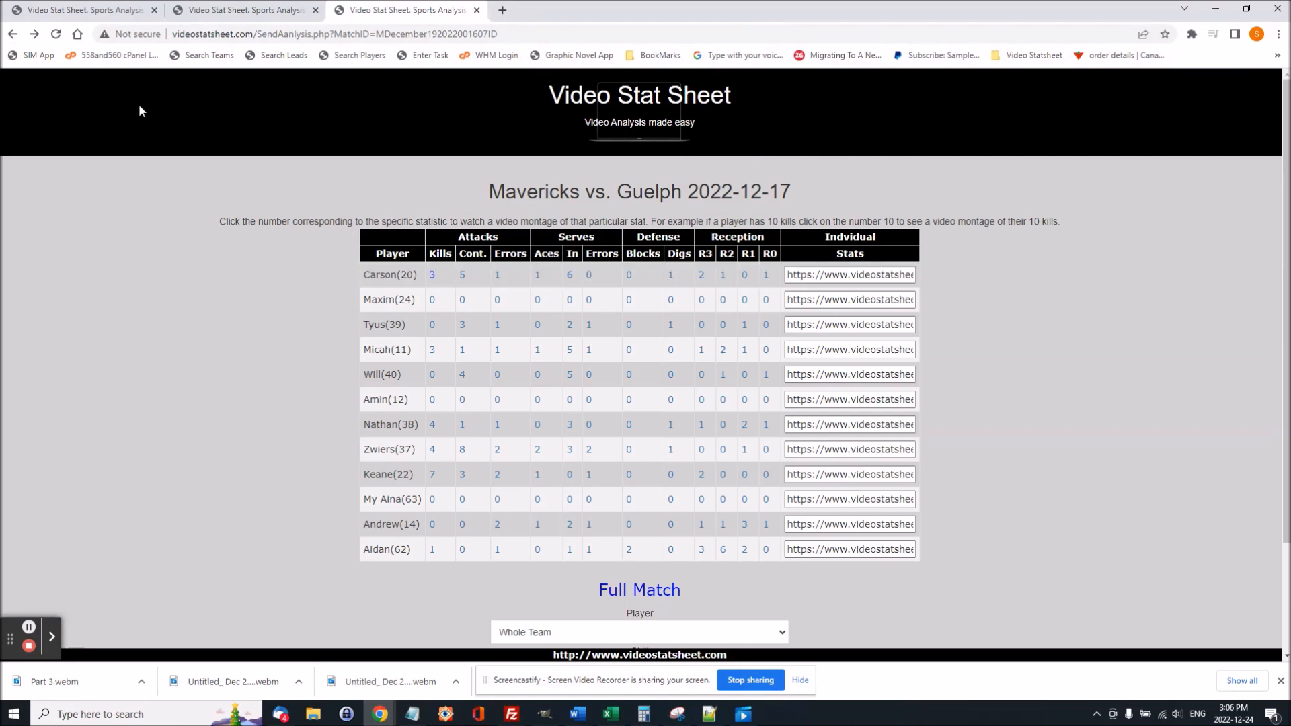
left_click(13, 33)
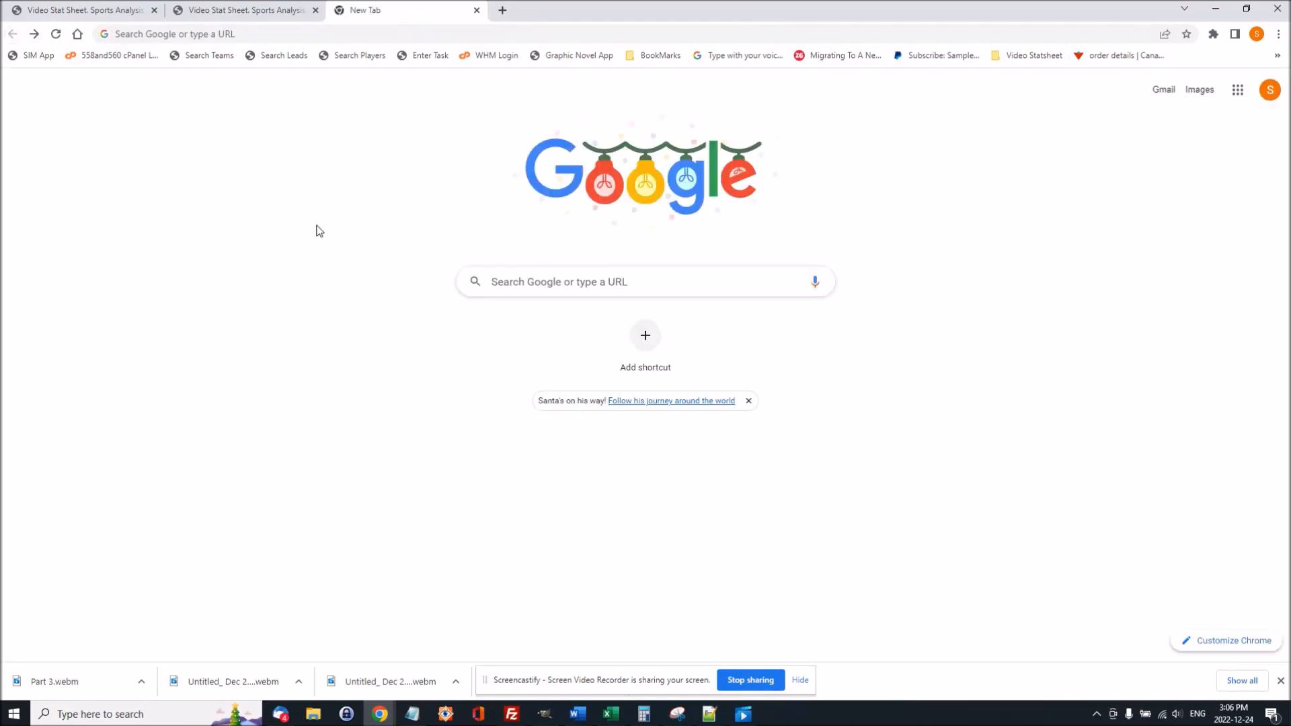
Close the extra blank New Tab, leaving the two Video Stat Sheet tabs open
left_click(476, 10)
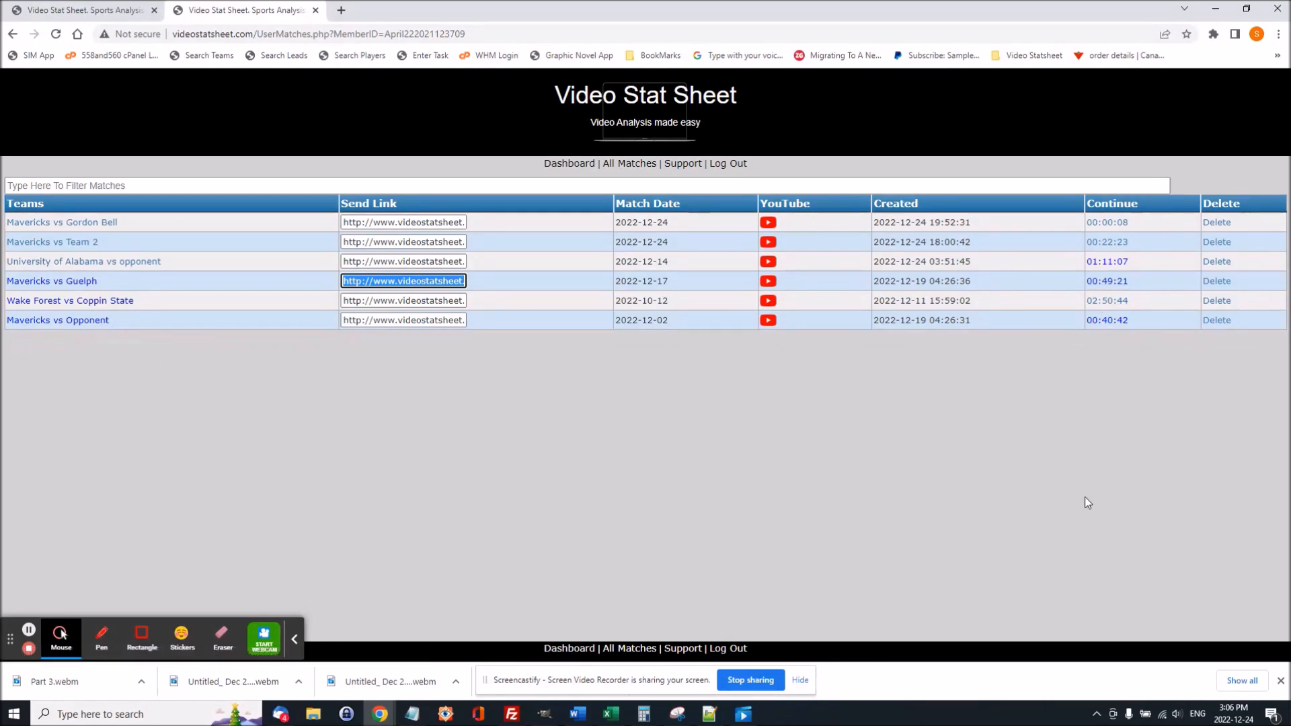
Resume tagging Mavericks vs Guelph from 00:49:21 and pause the video near 49:30
left_click(1111, 282)
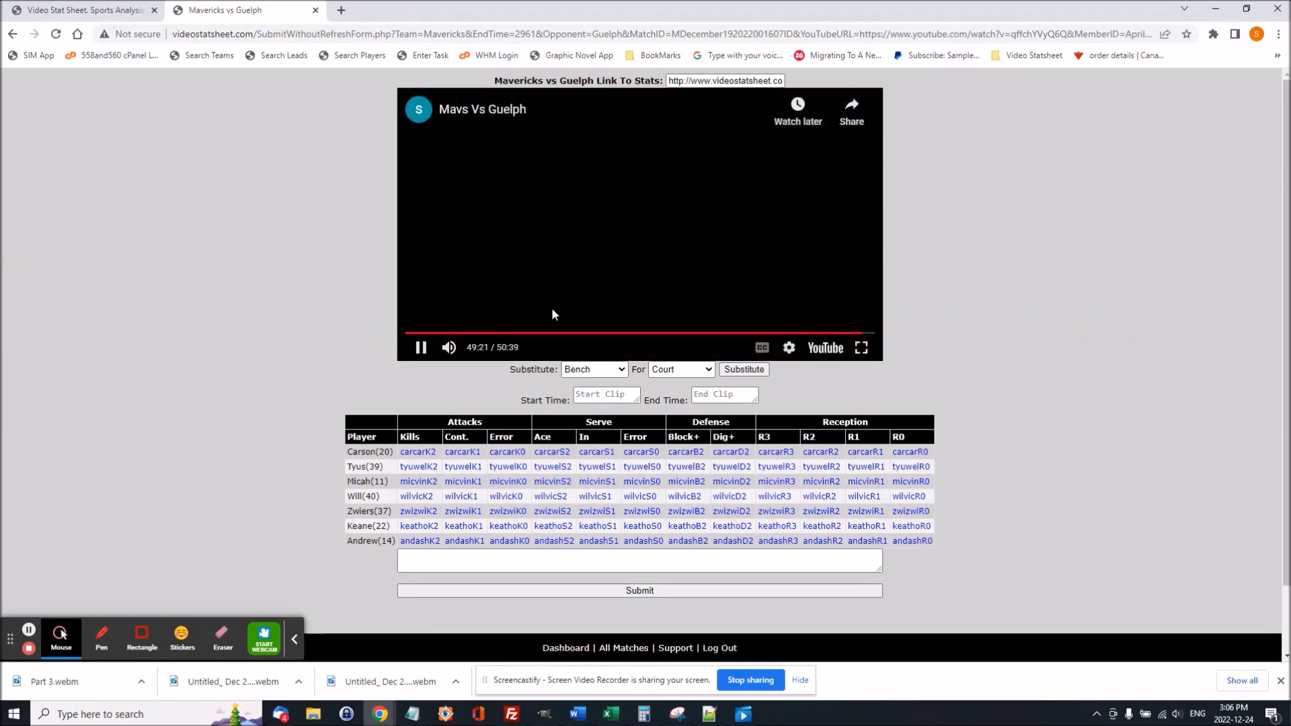
left_click(419, 347)
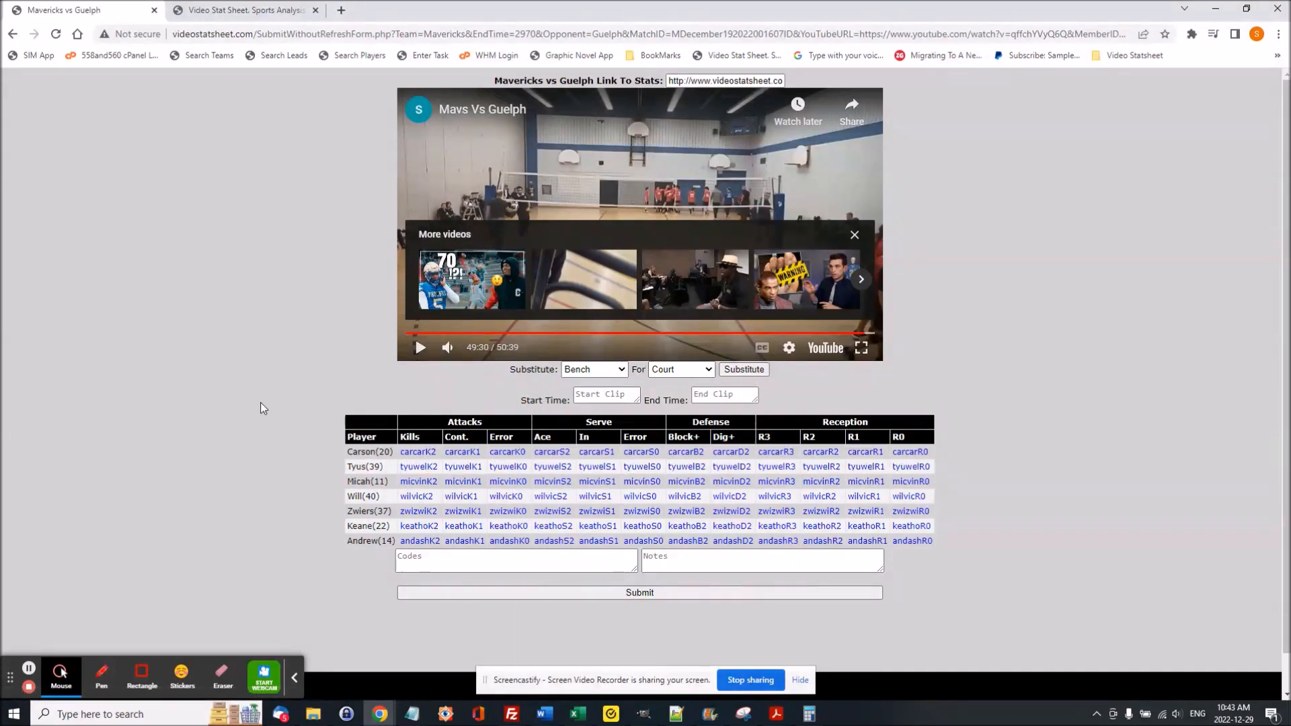
Add the wilvicK2 code, then select and delete it, leaving the Codes box empty
left_click(665, 561)
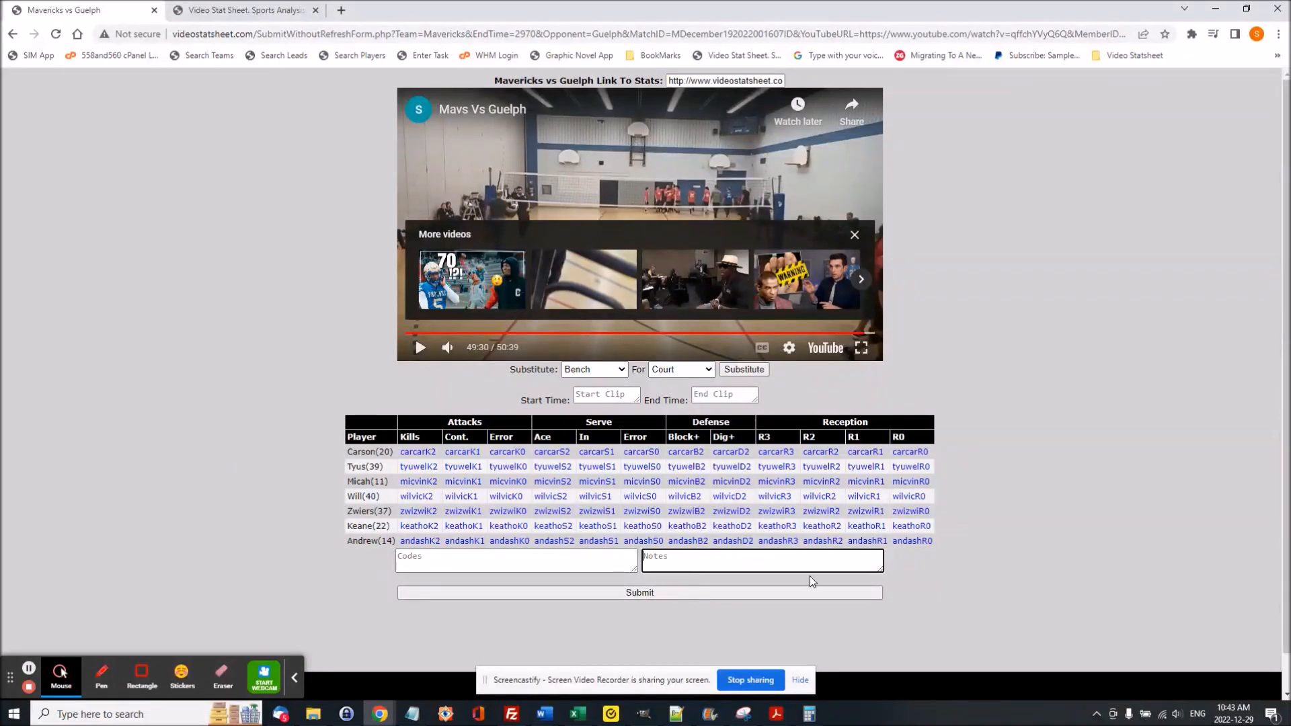
left_click(502, 566)
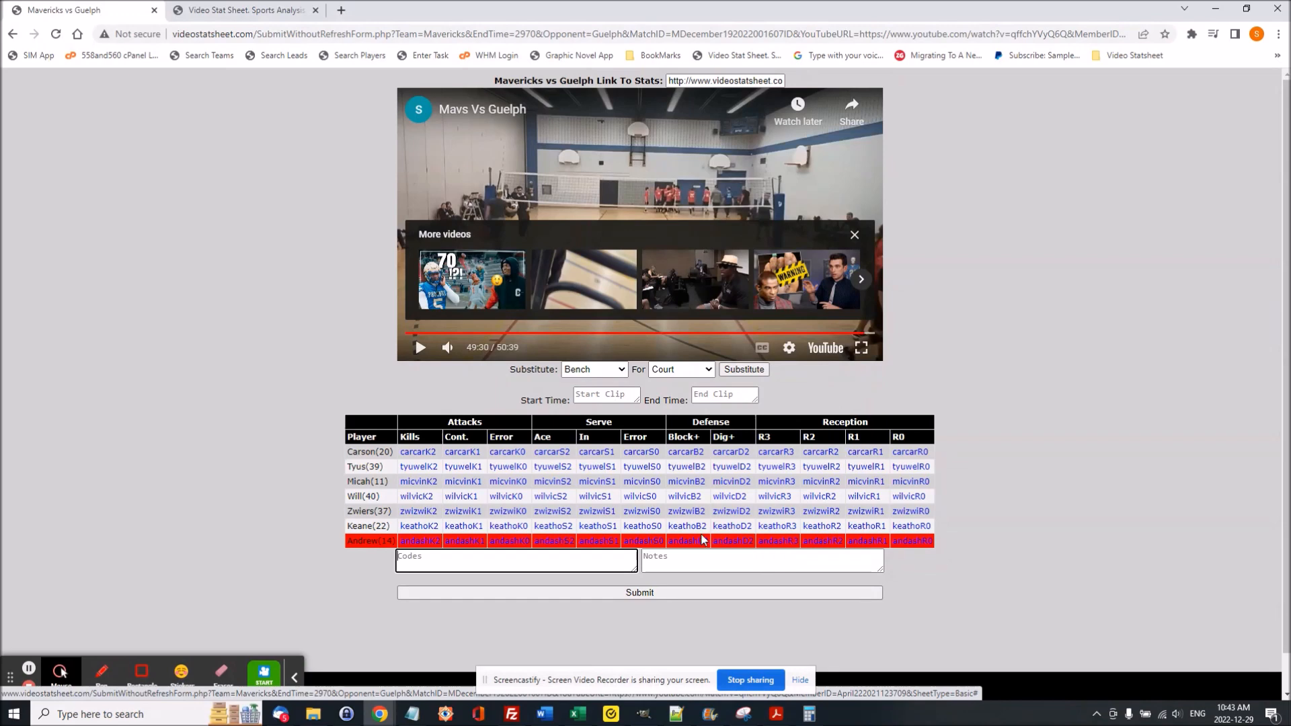
left_click(416, 496)
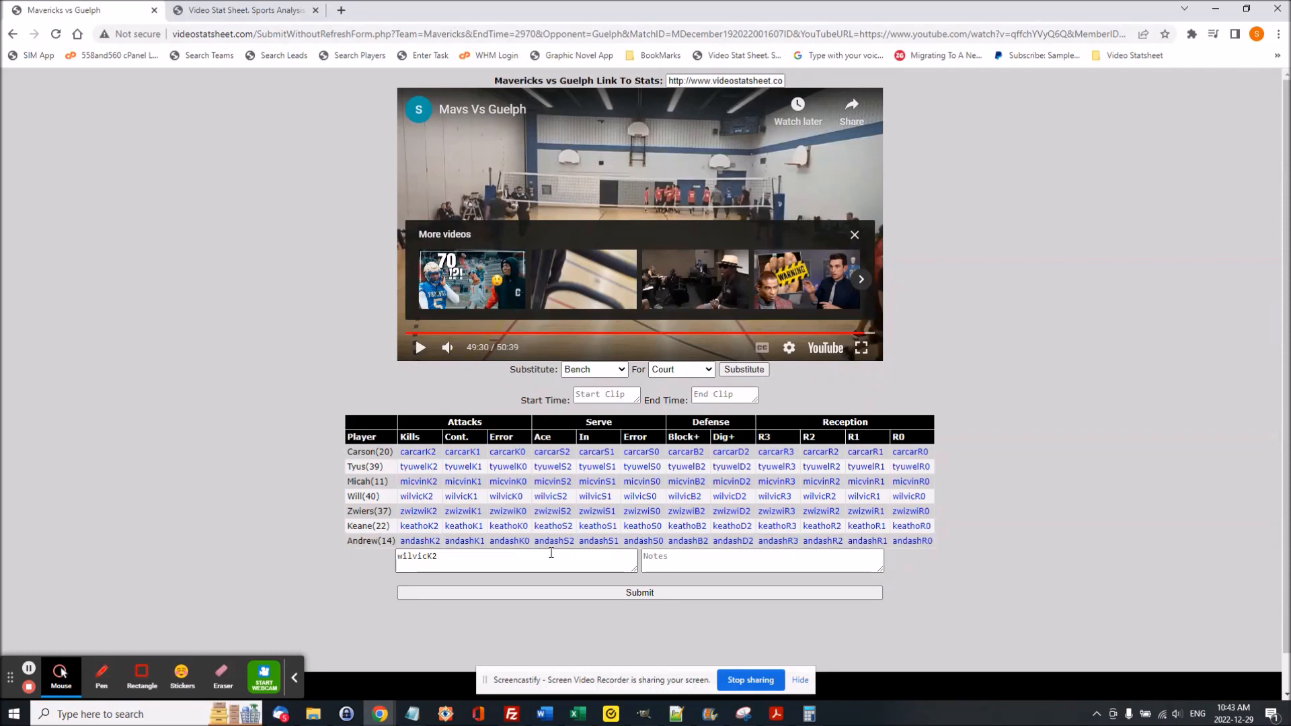
left_click(675, 557)
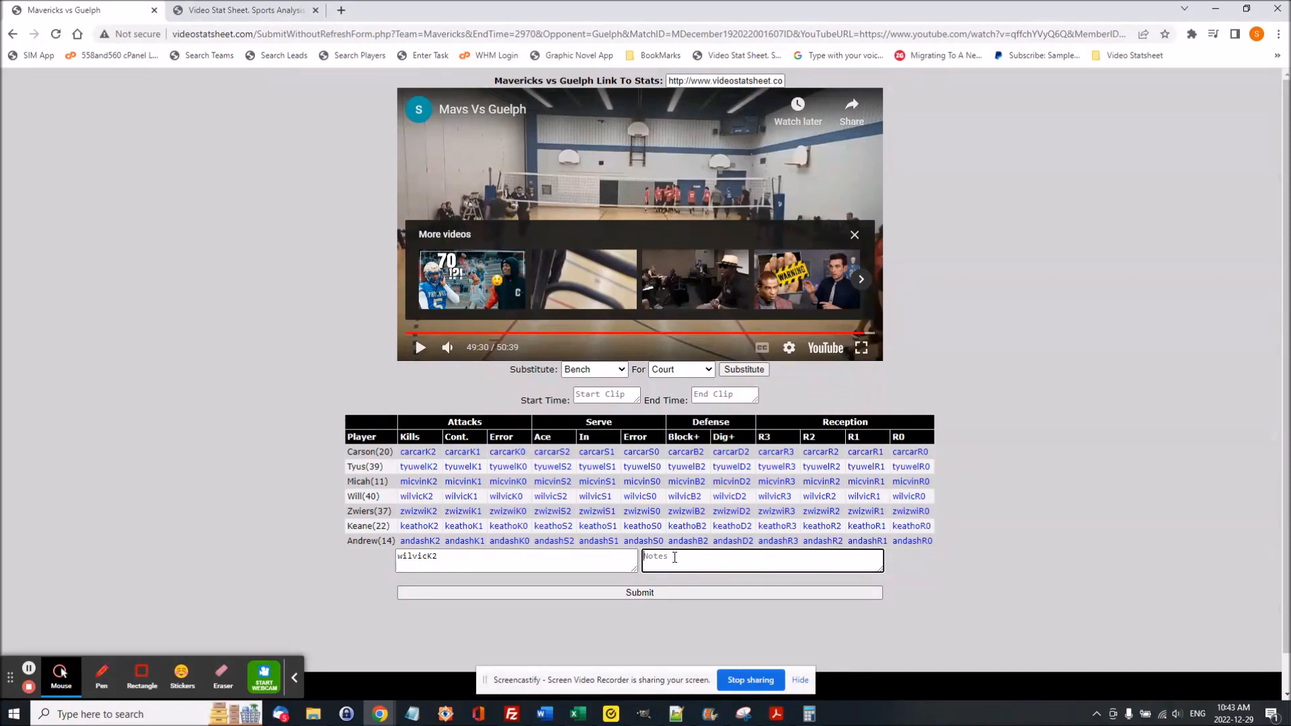
left_click(554, 565)
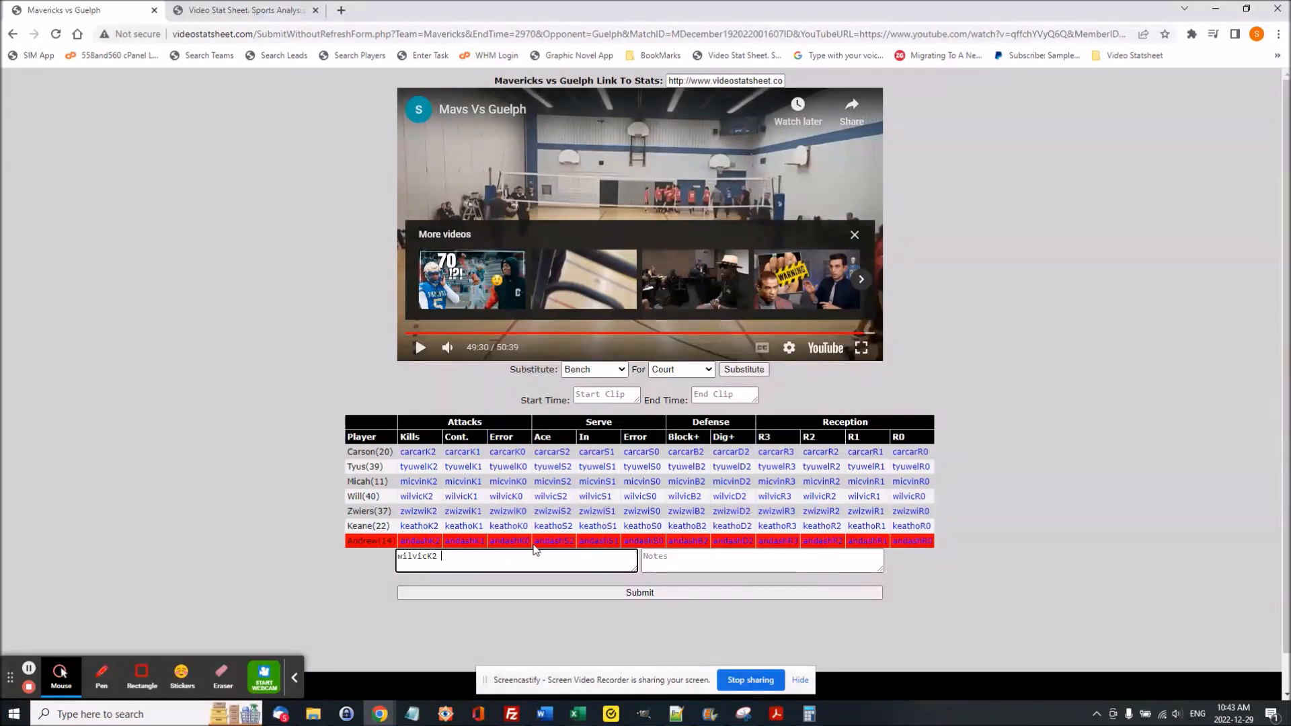
left_click_drag(471, 560, 311, 542)
key("BackSpace")
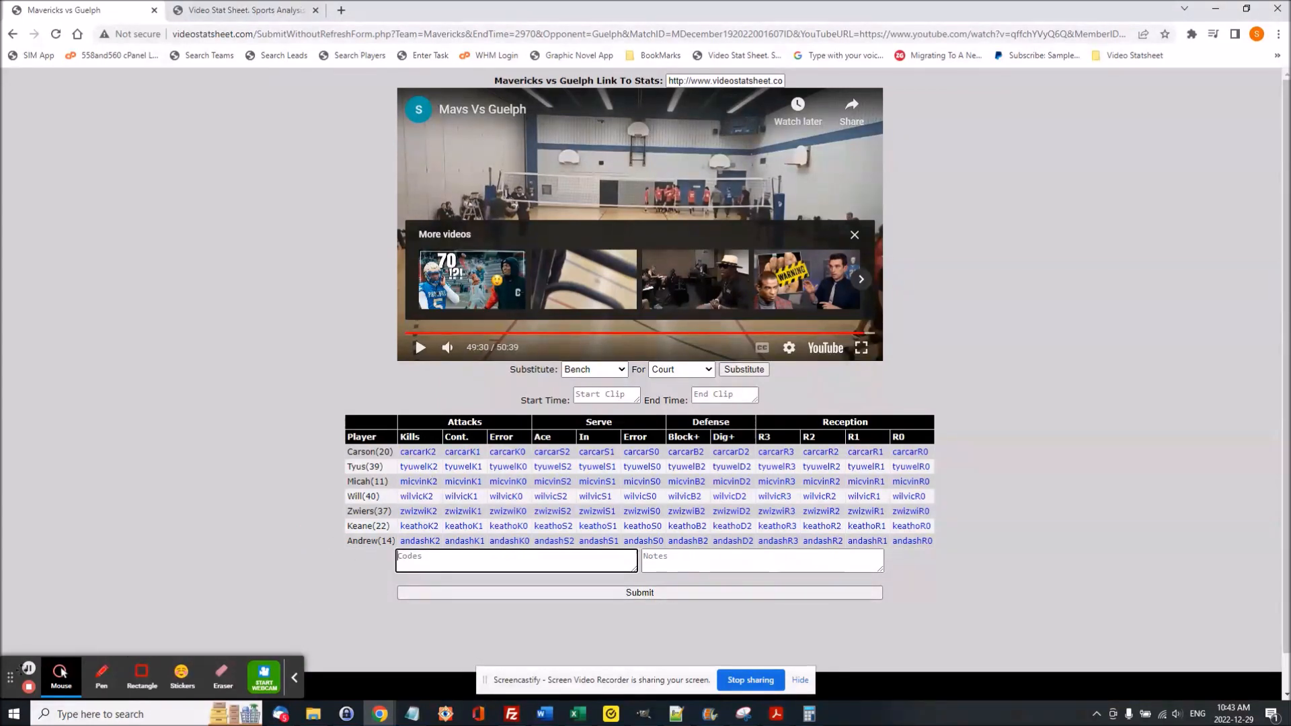
left_click(28, 668)
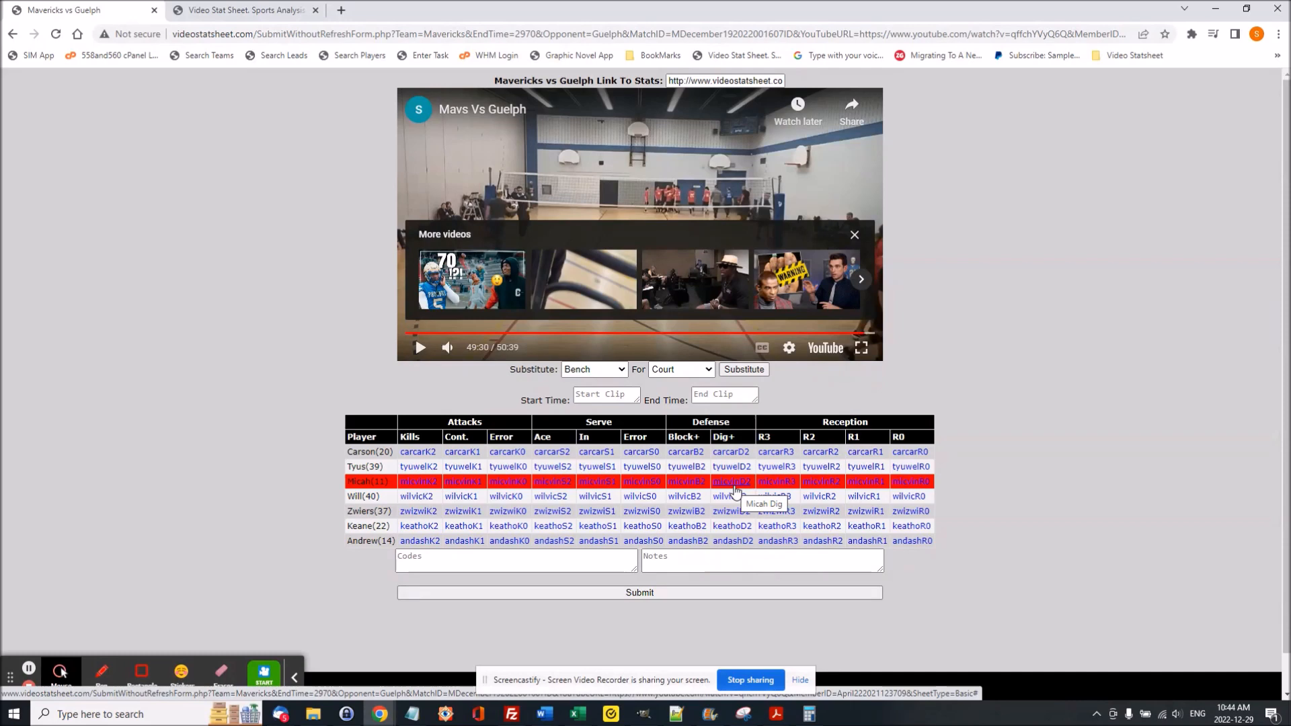
left_click(482, 555)
type("setterone")
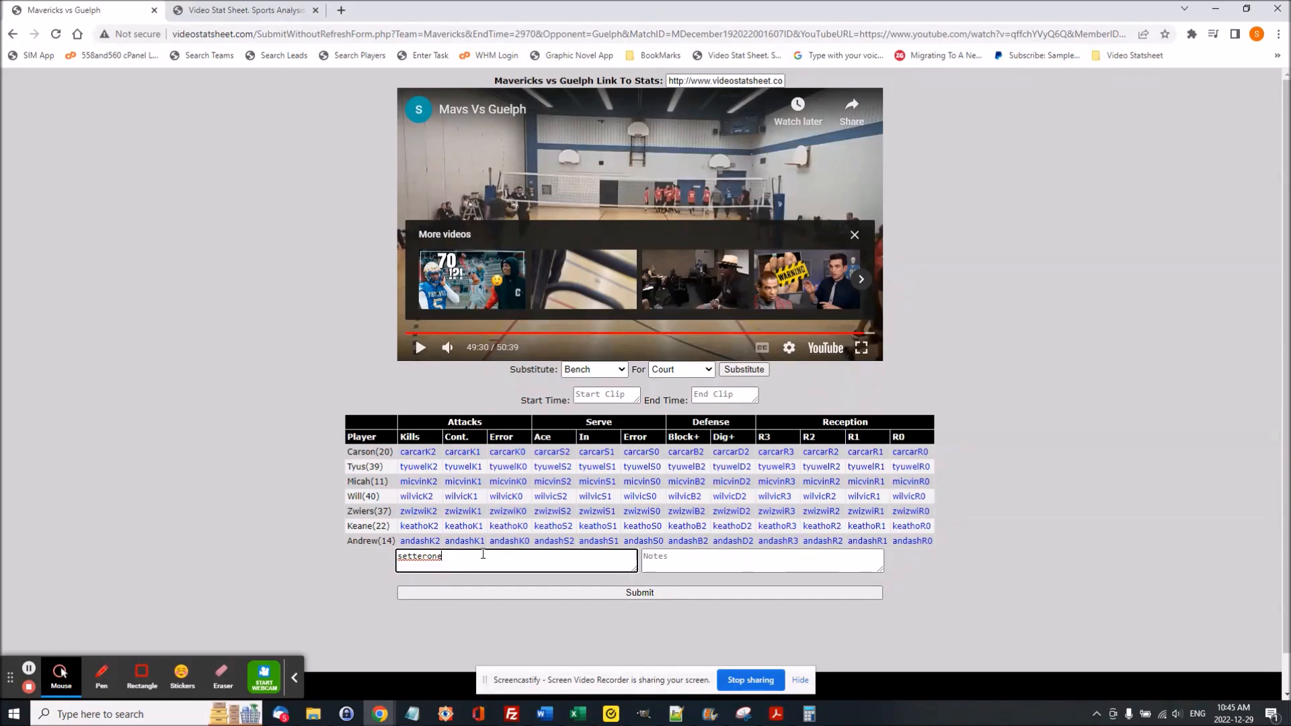
left_click(29, 668)
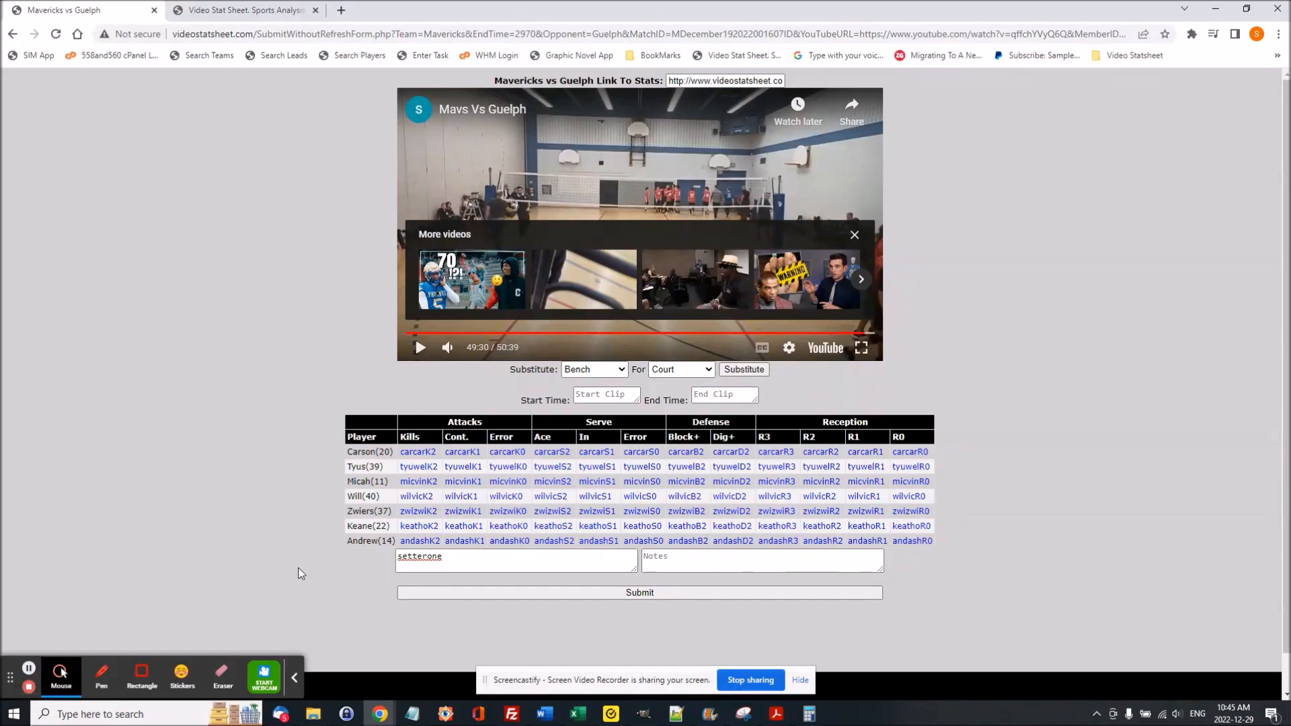
left_click(441, 555)
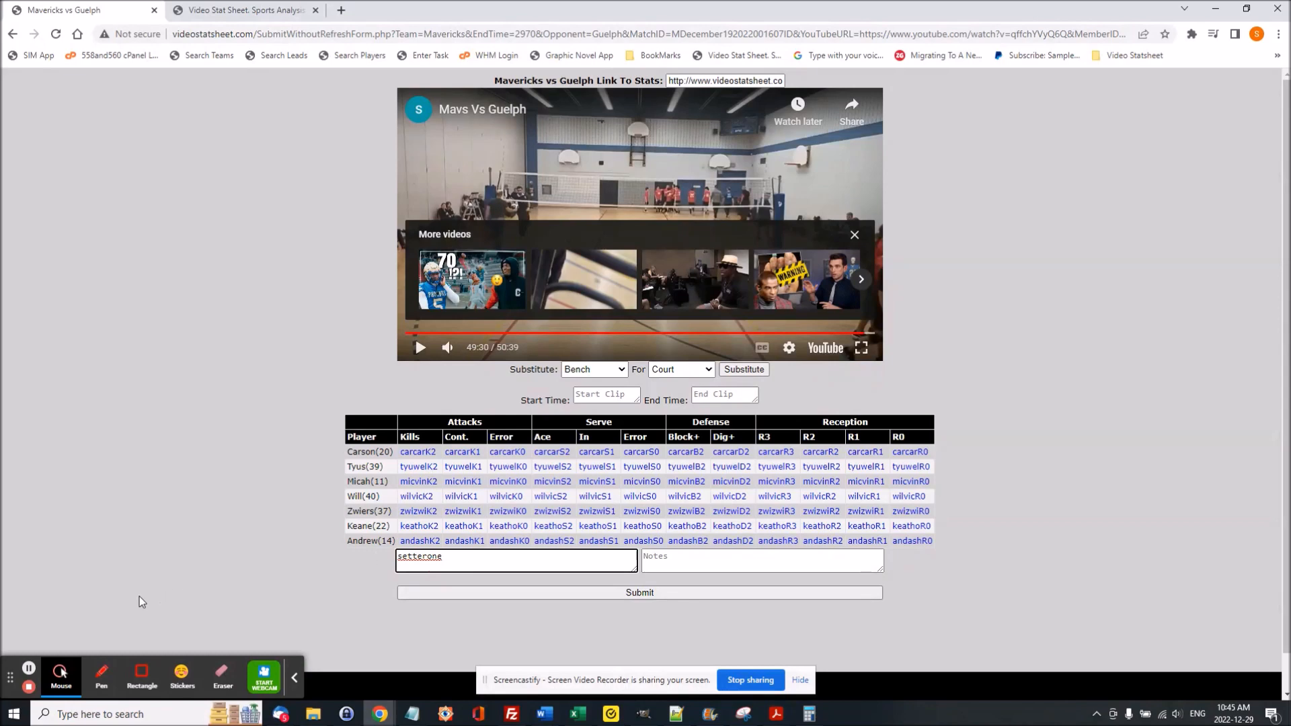
left_click(548, 512)
left_click(595, 528)
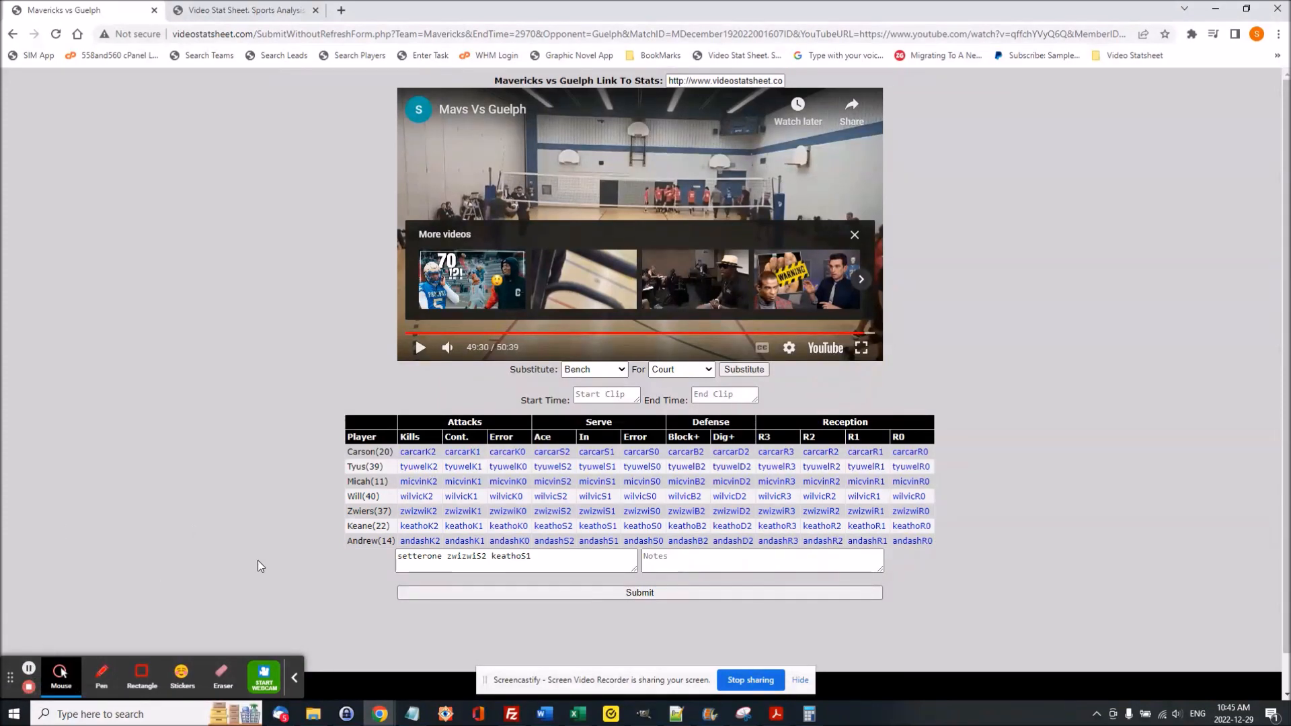
Stamp the play's start and end times at 2970.734438 from the video
left_click(590, 394)
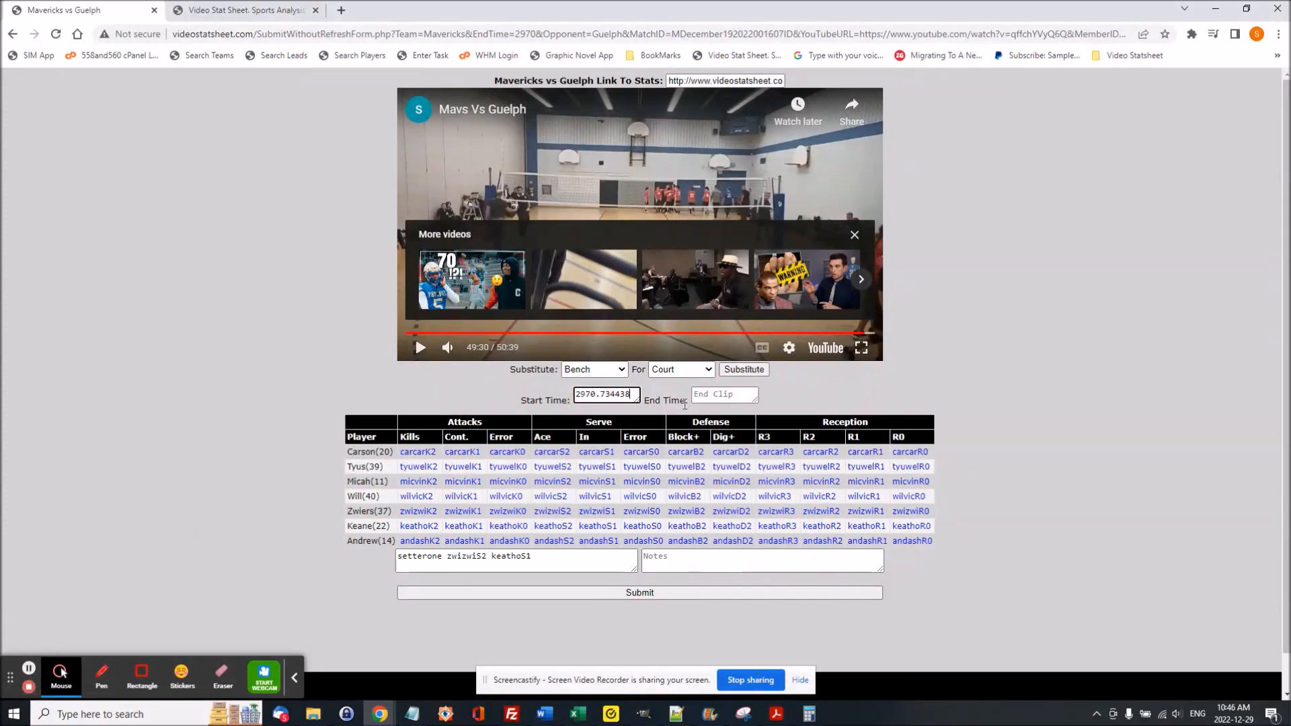
left_click(733, 395)
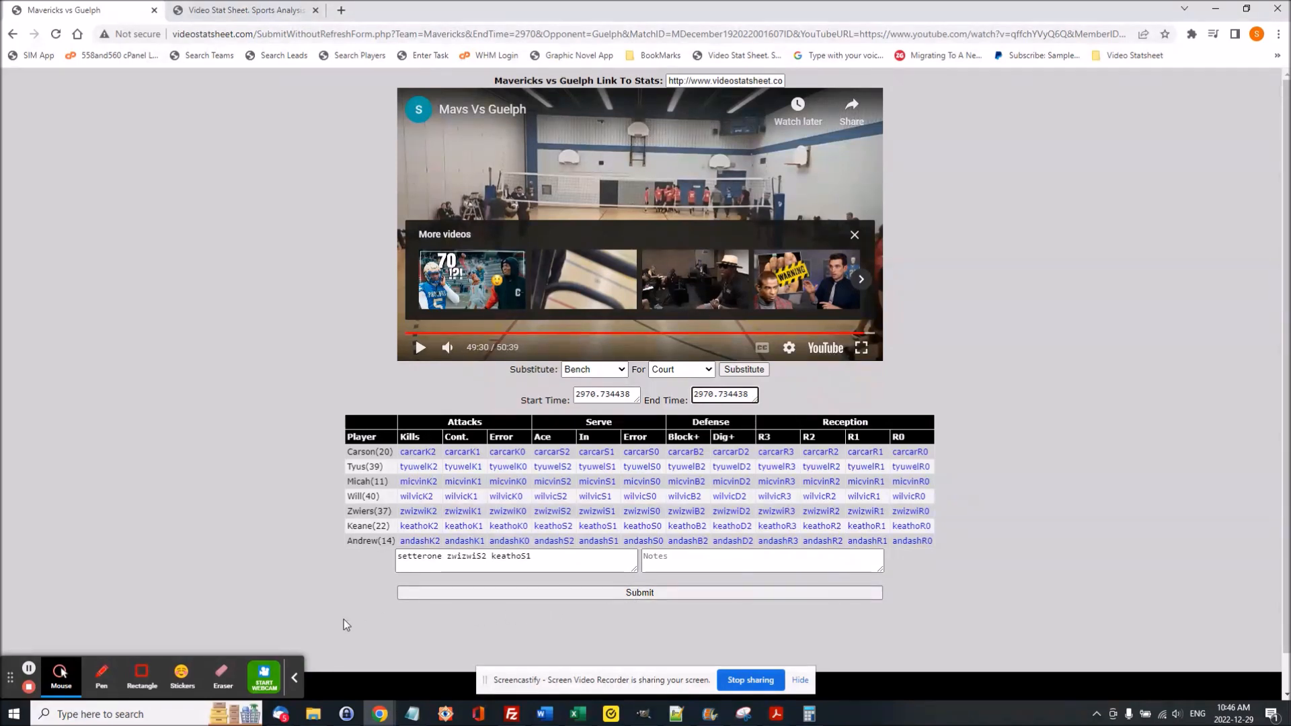
left_click(28, 668)
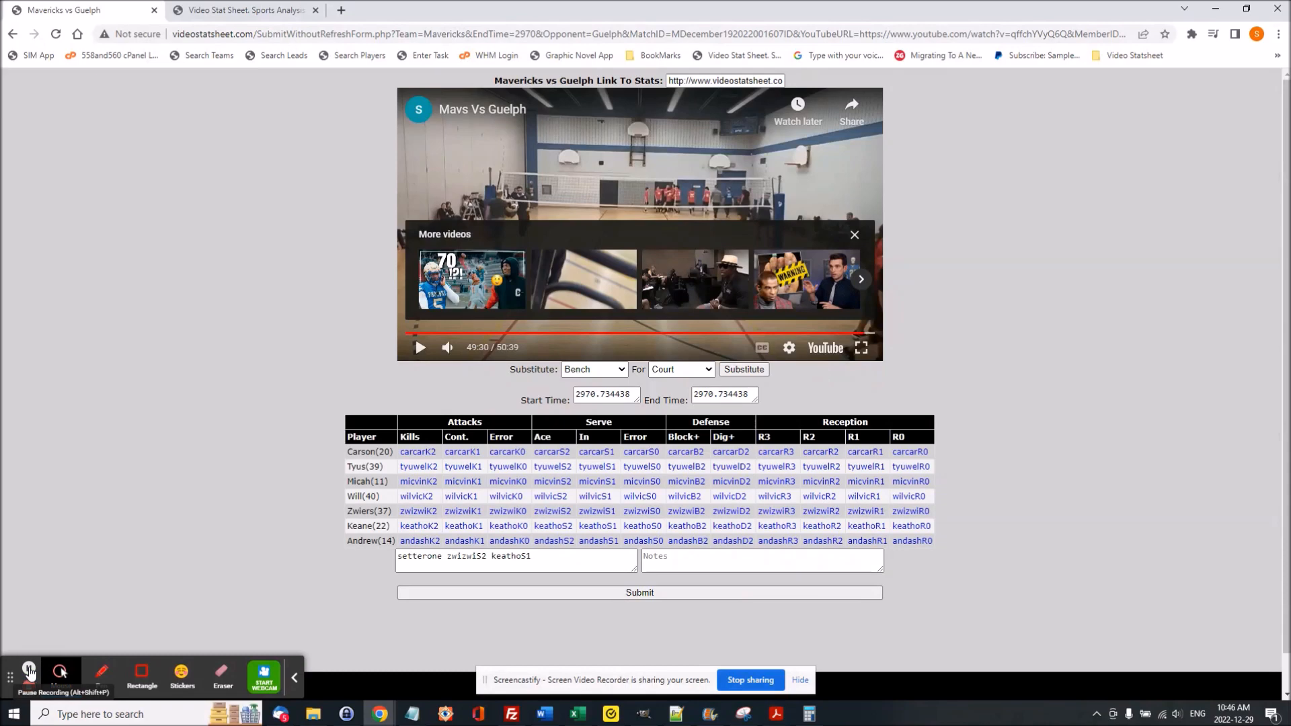
Switch to the Mavericks vs Guelph stats report tab and select the Custom Code search field
left_click(253, 12)
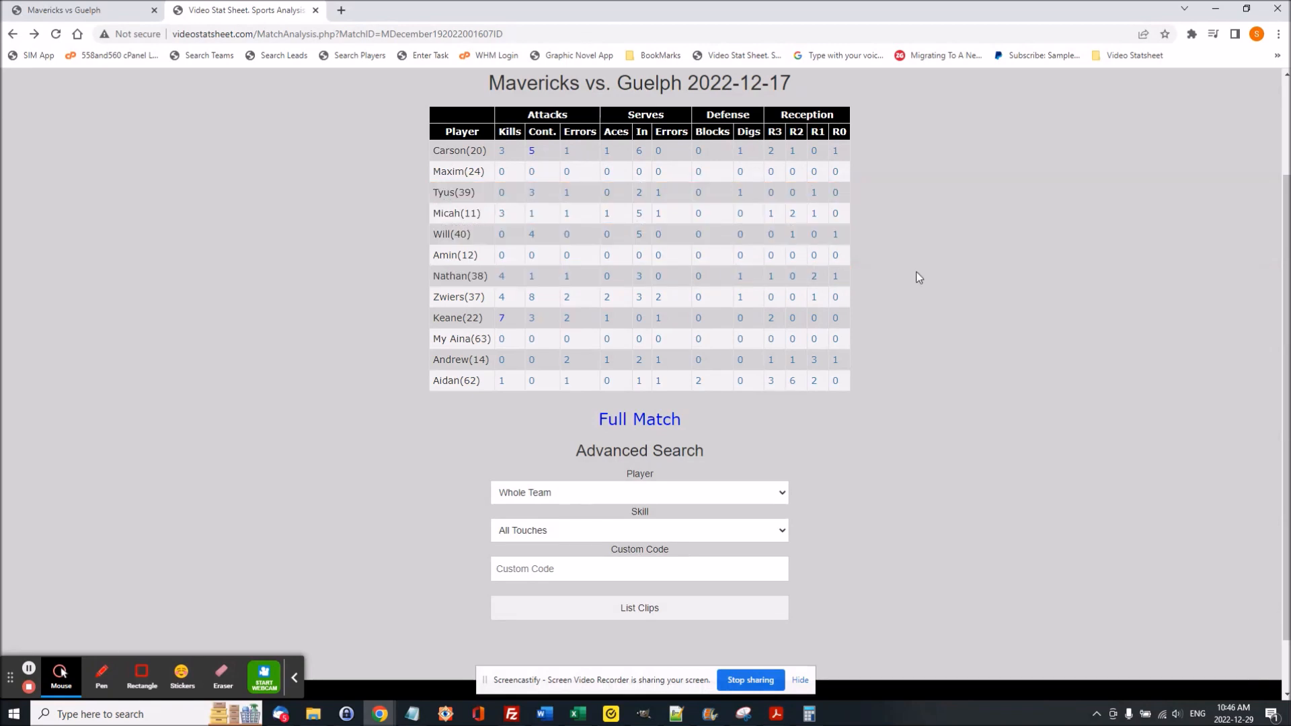
scroll(790, 312, "down", 1)
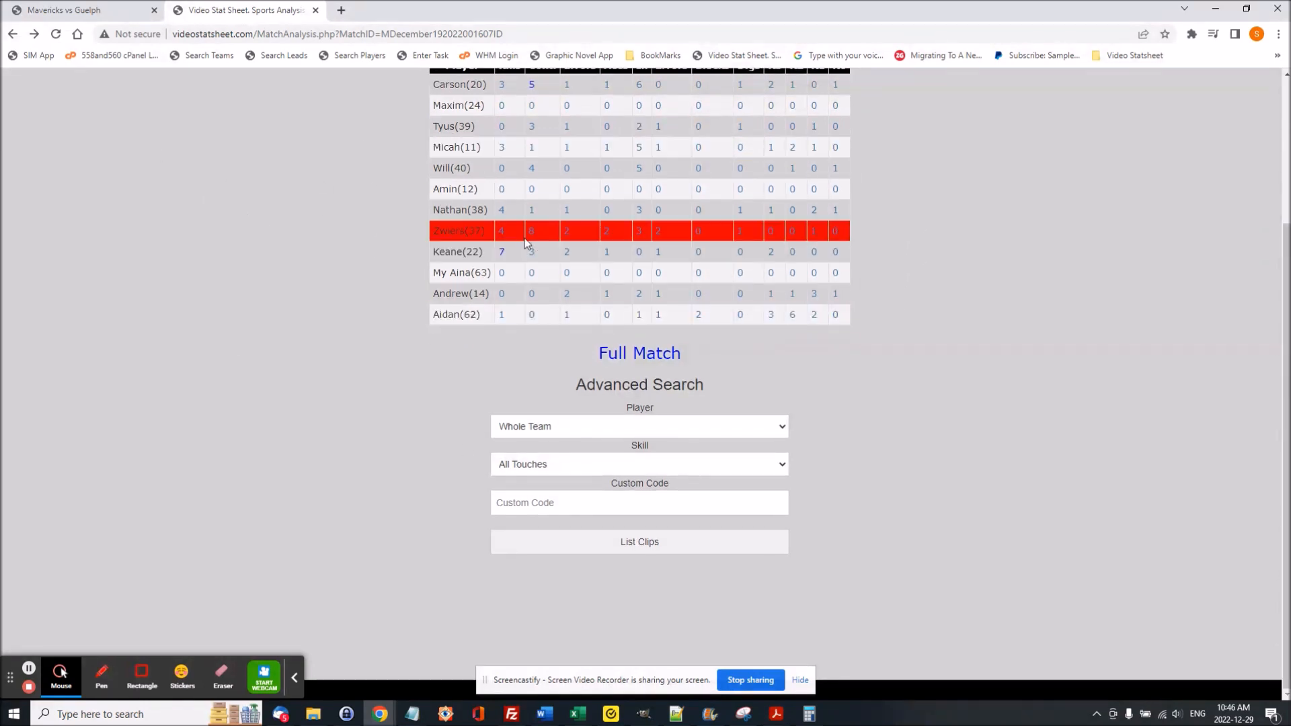
left_click(570, 503)
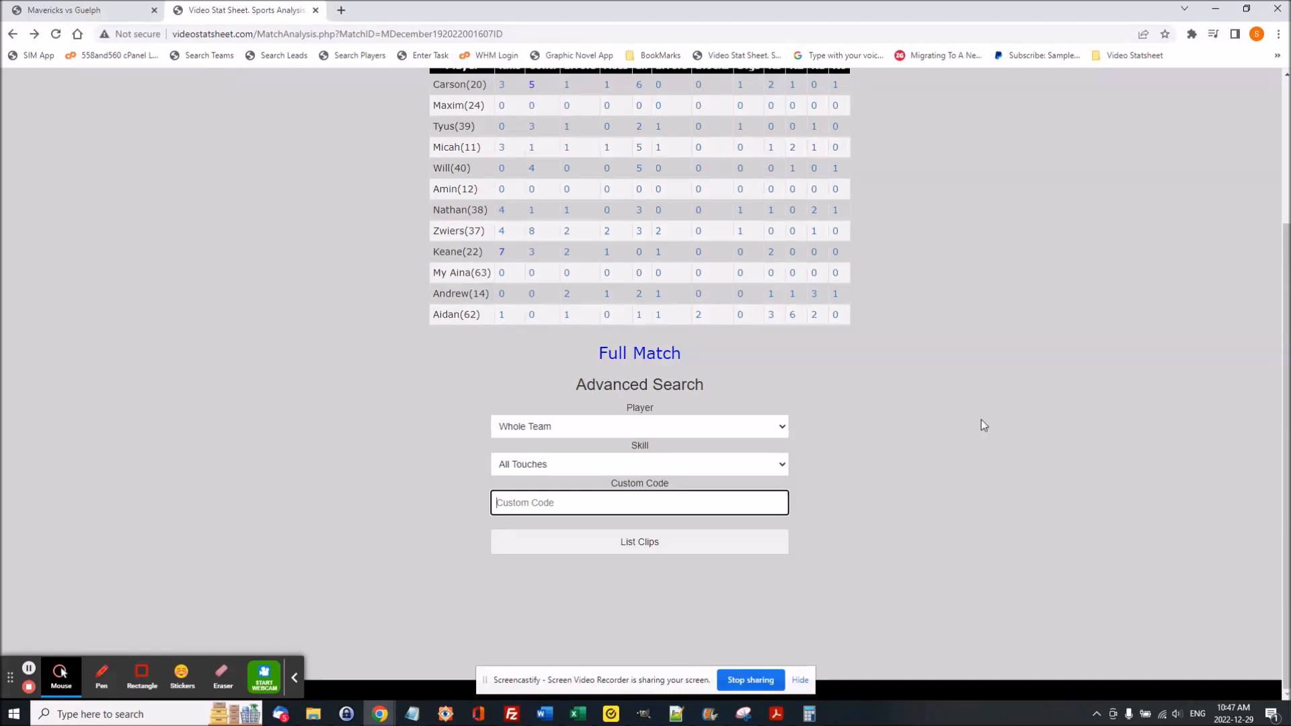
Filter the search to All Receptions with custom code setterone and open the Full Match clip list
left_click(781, 466)
left_click(606, 496)
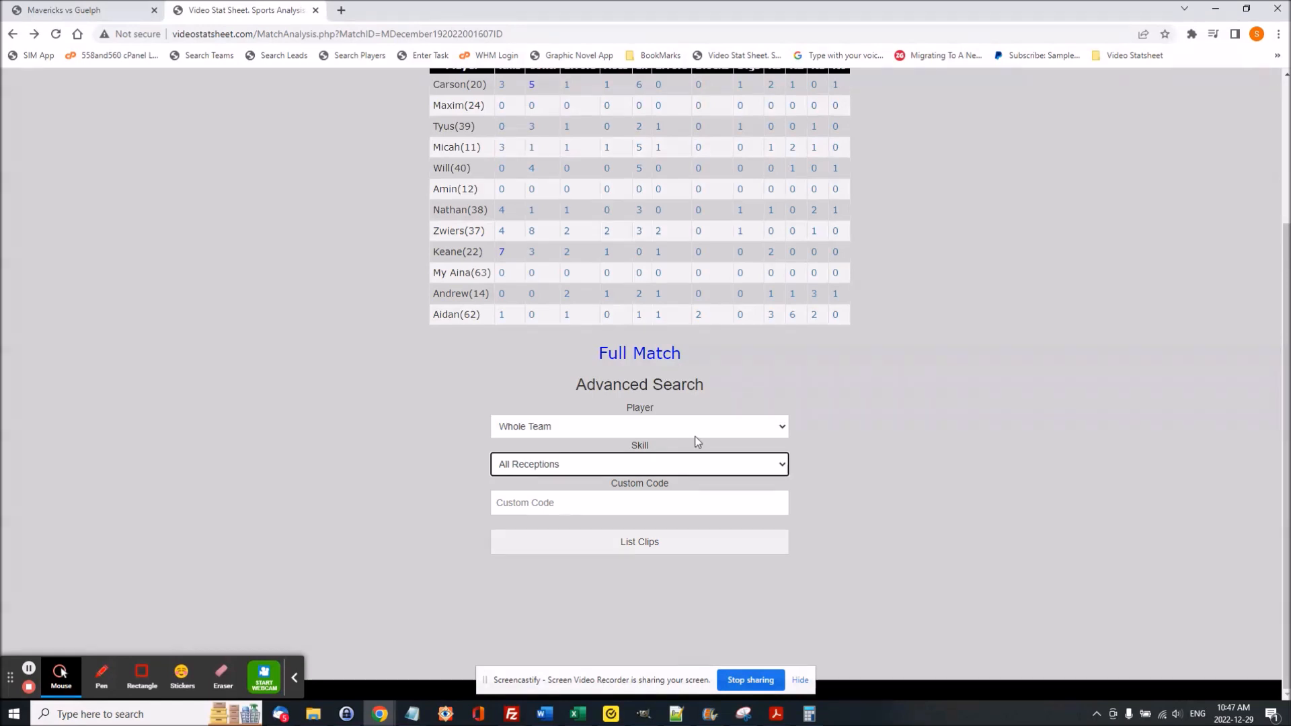
left_click(575, 502)
type("setterone")
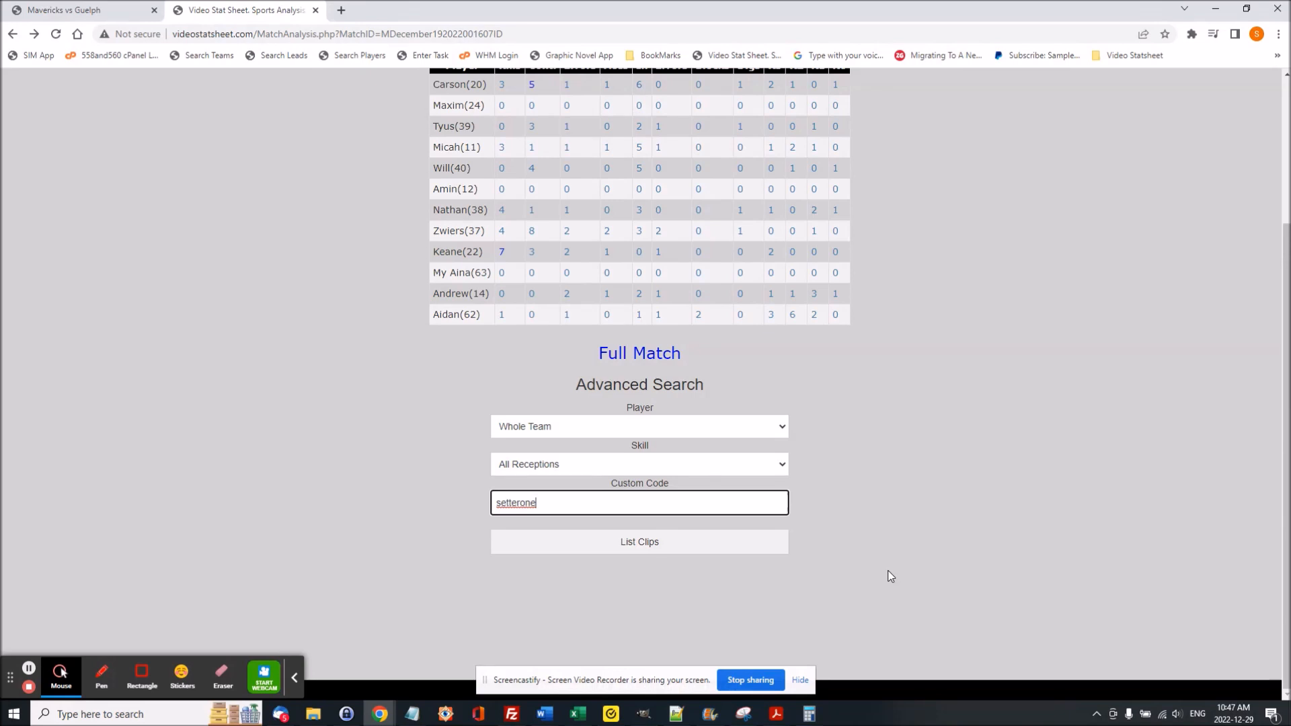
left_click(27, 672)
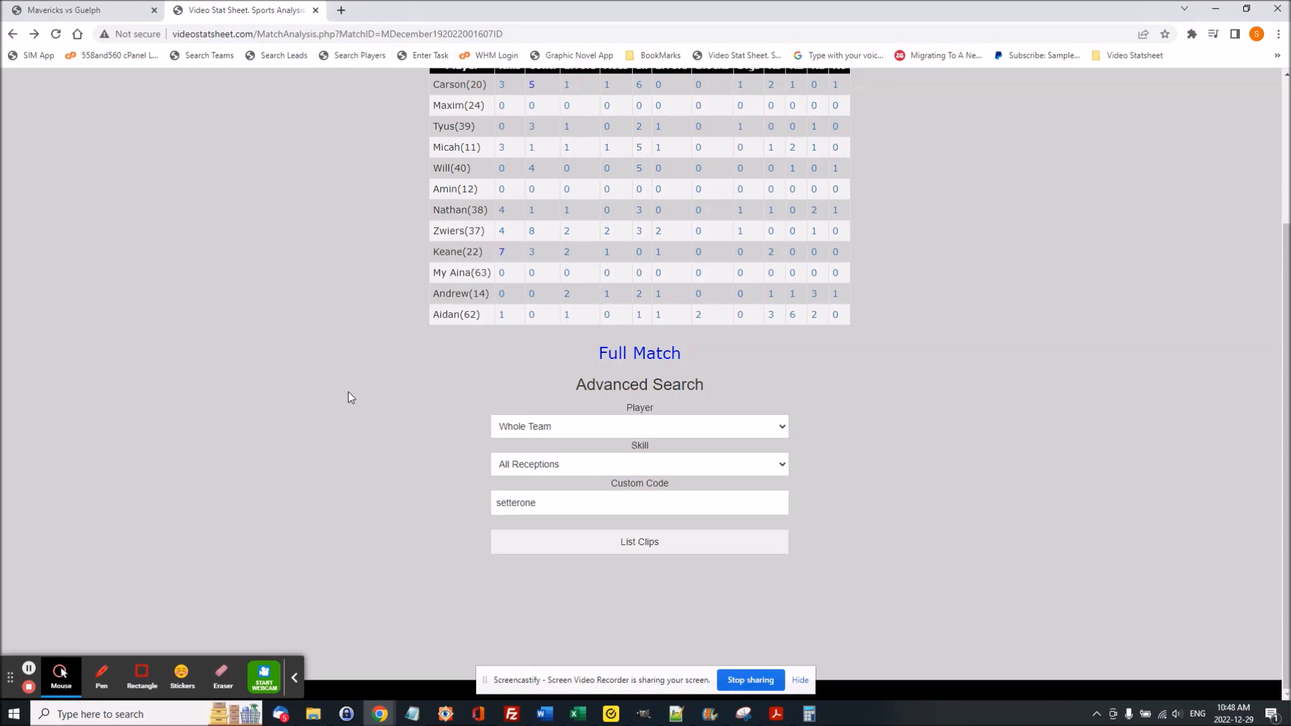
left_click(647, 360)
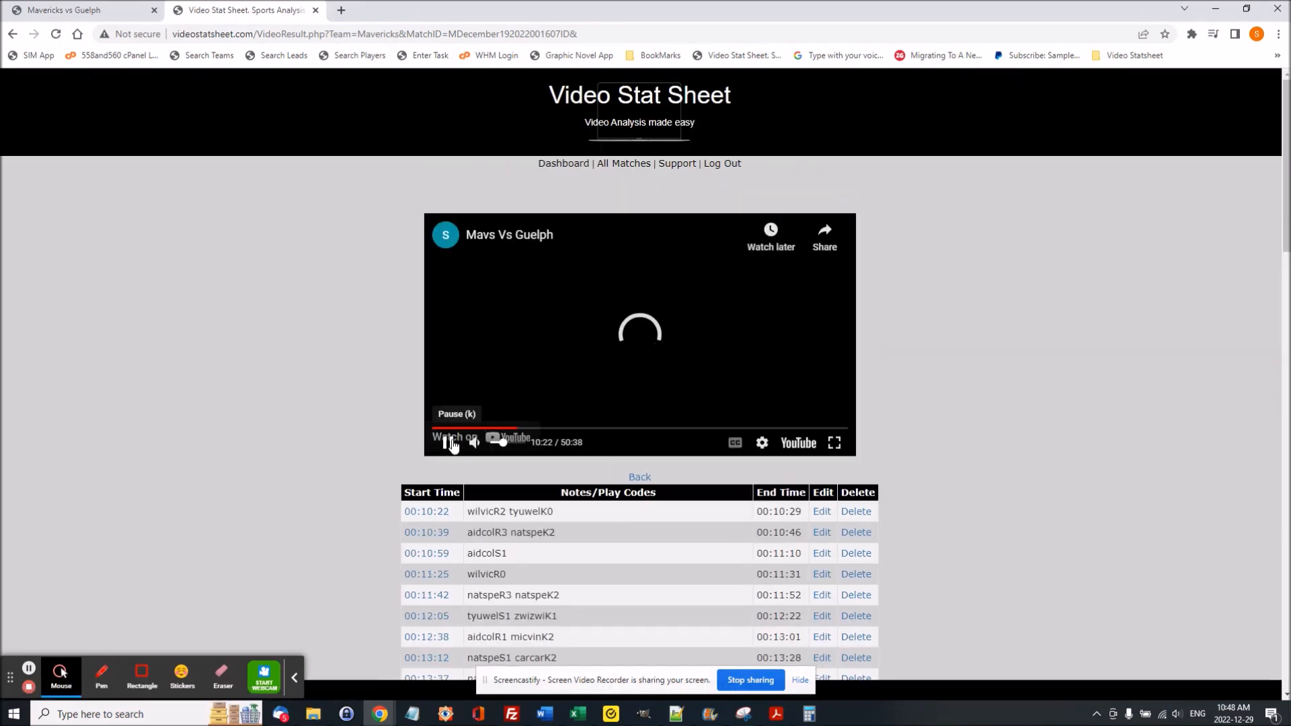
Pause the video and play the clip starting at 00:10:22 from the clip table
left_click(448, 442)
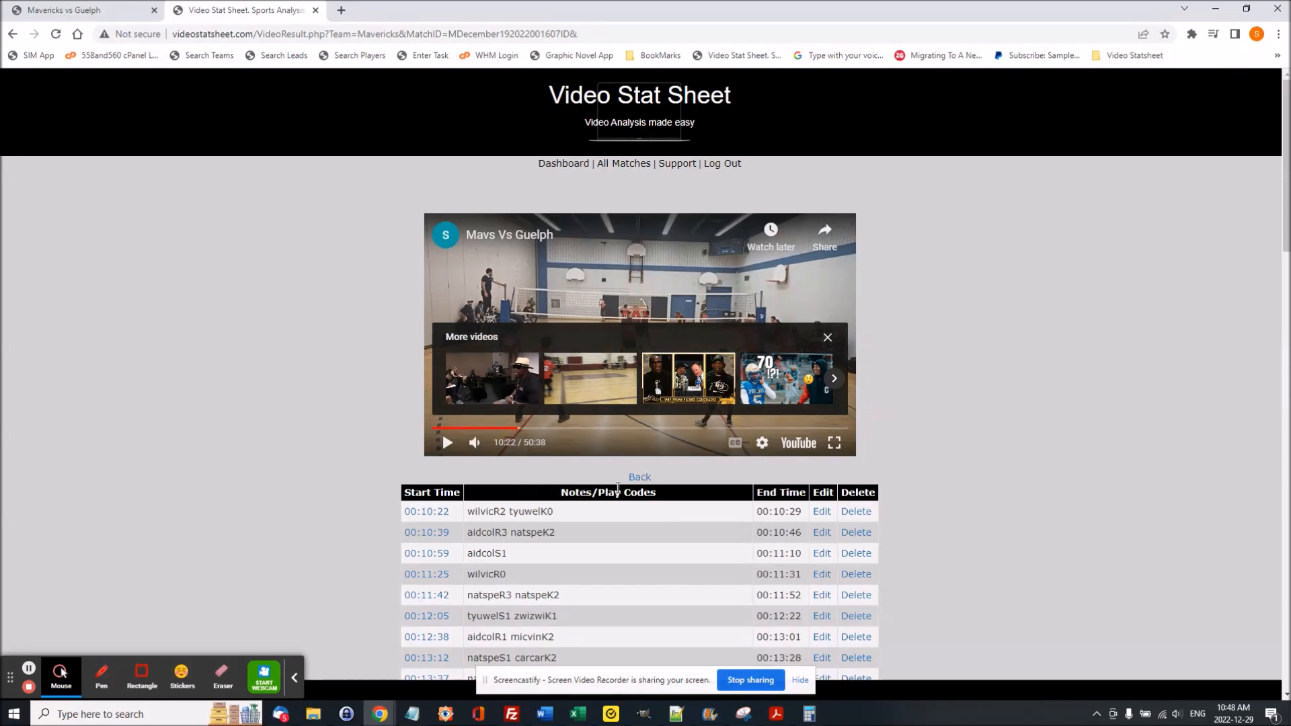
scroll(616, 488, "down", 4)
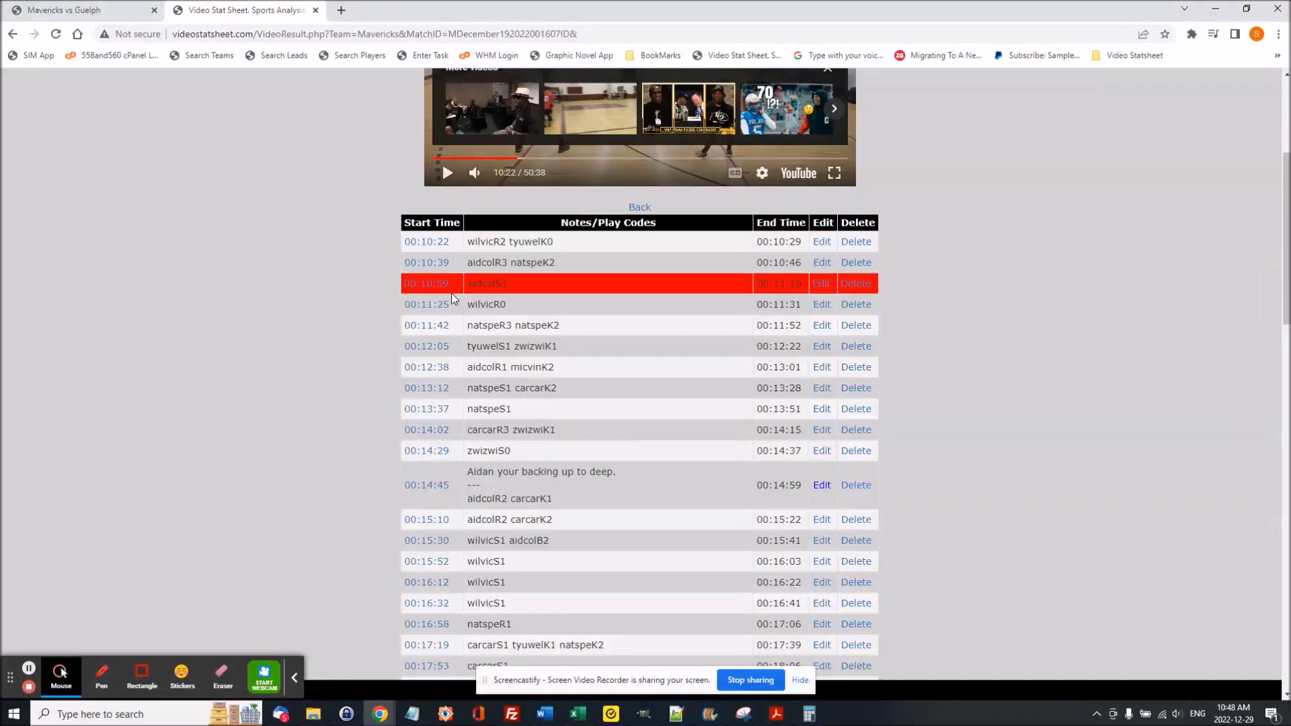
scroll(456, 299, "down", 2)
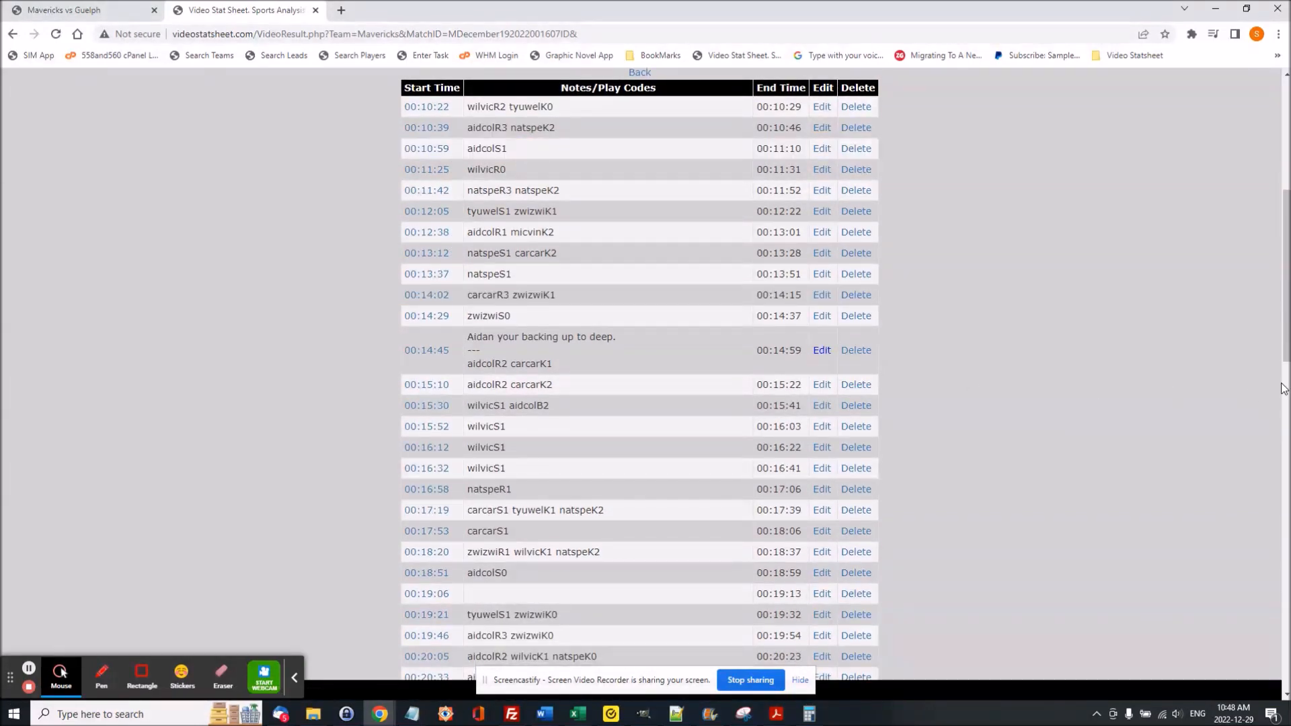
scroll(815, 347, "up", 4)
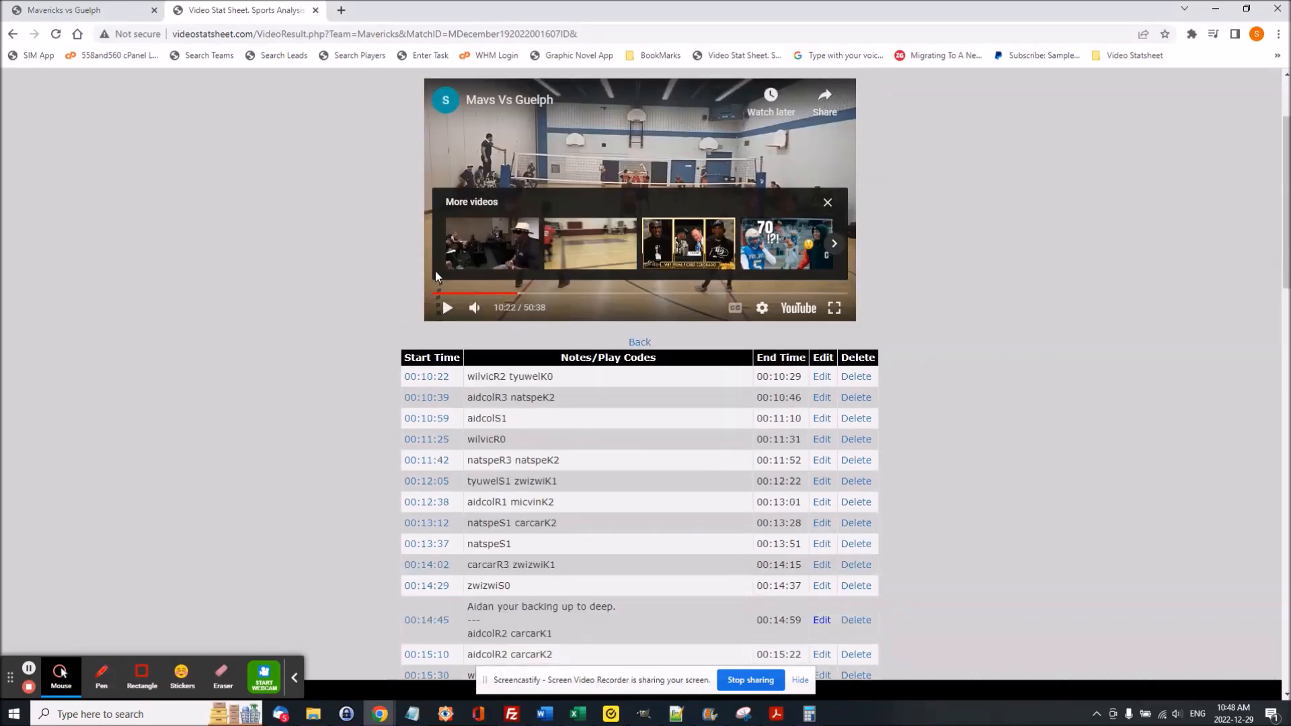
left_click(429, 380)
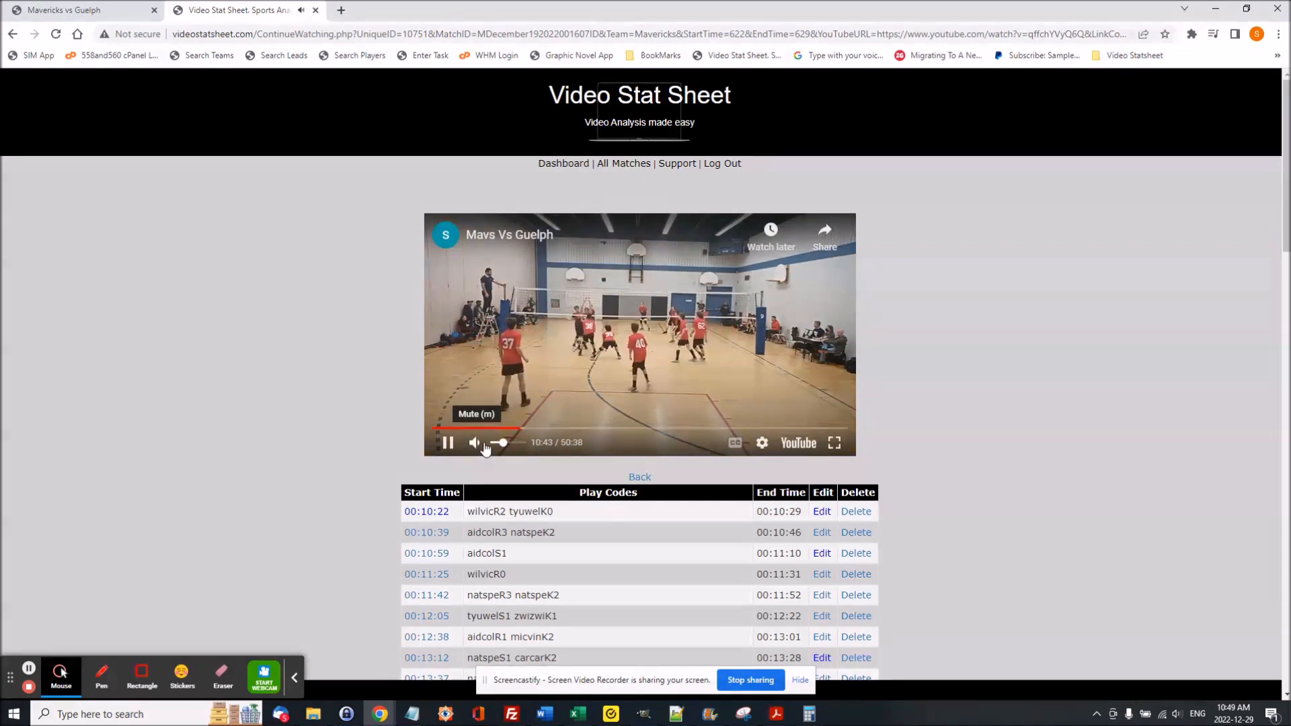
Play the 00:16:58 natspeR1 clip and pause it at 16:59
left_click(422, 555)
scroll(1151, 482, "down", 5)
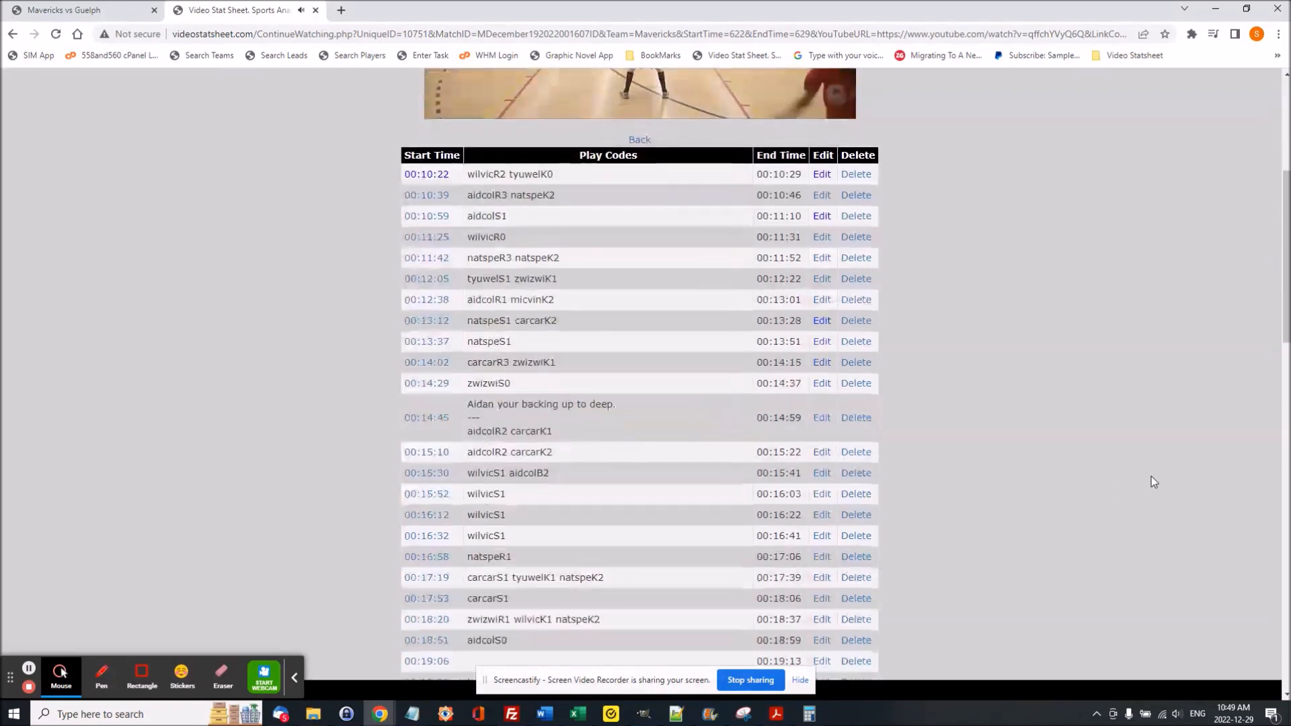
scroll(1151, 476, "down", 2)
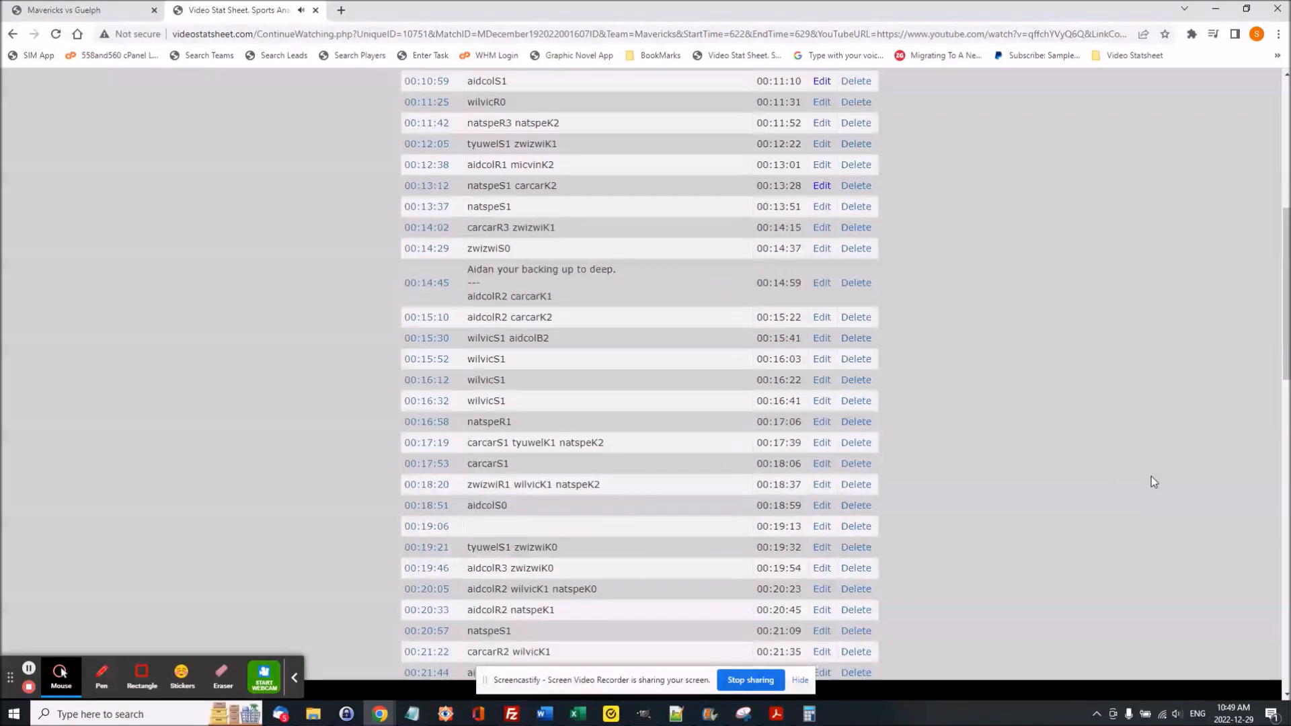
left_click(428, 424)
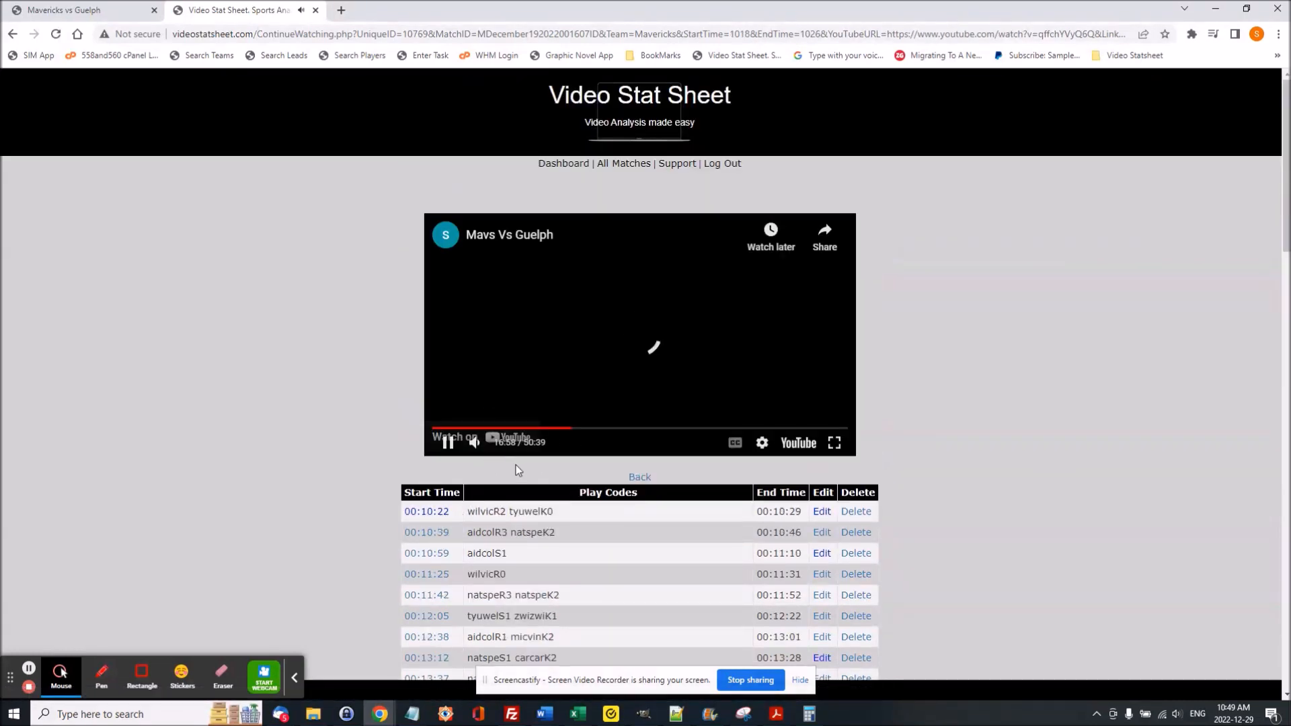
left_click(448, 443)
scroll(322, 535, "down", 1)
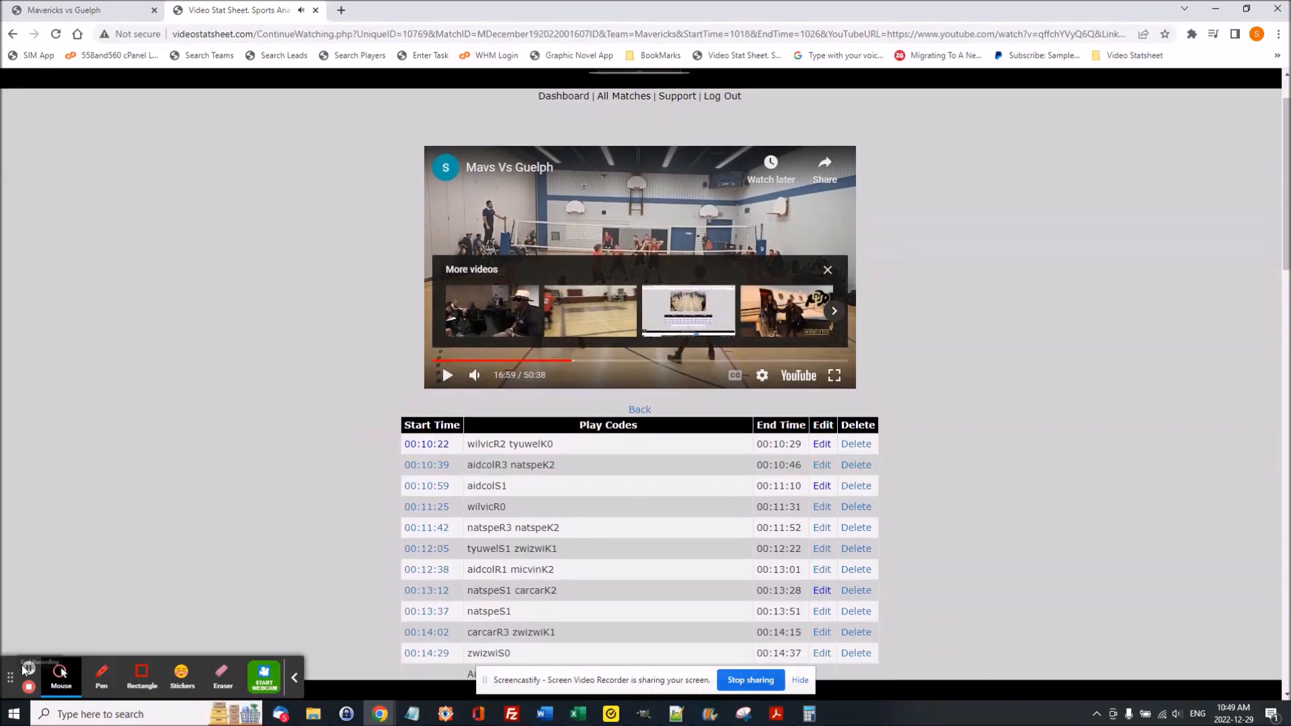